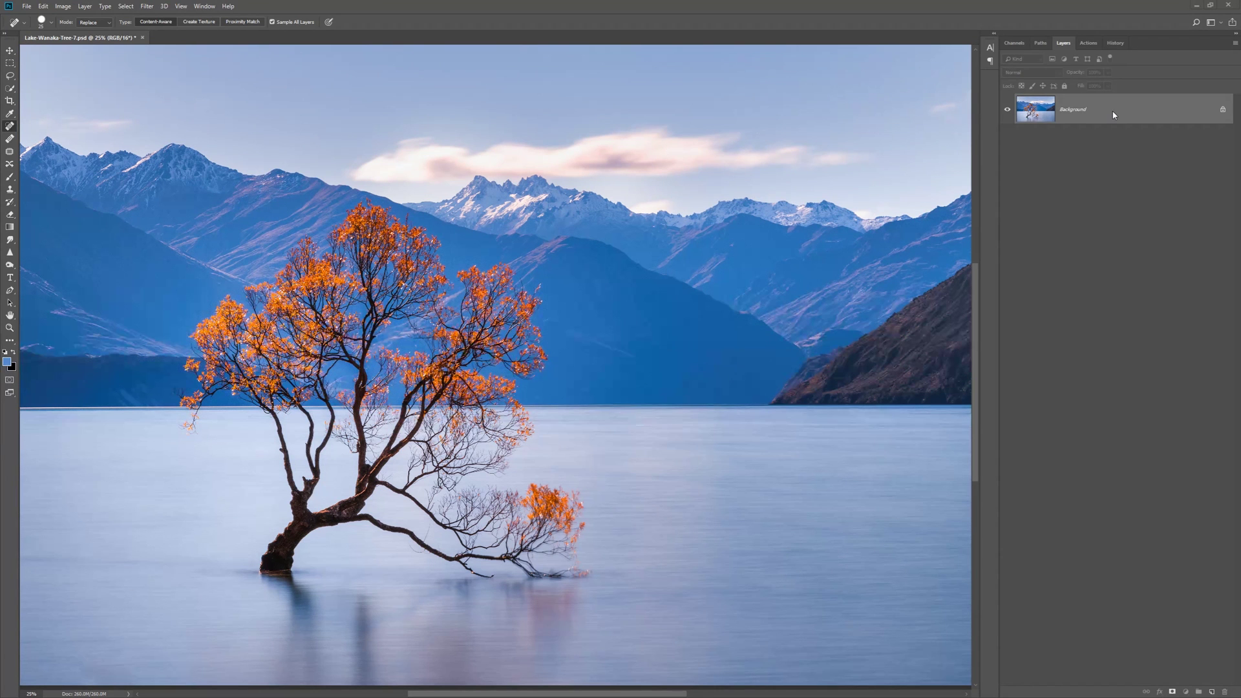
- Duplicate the Background layer and rename the copy 'Luminar edit'
left_click_drag(1136, 117, 1212, 692)
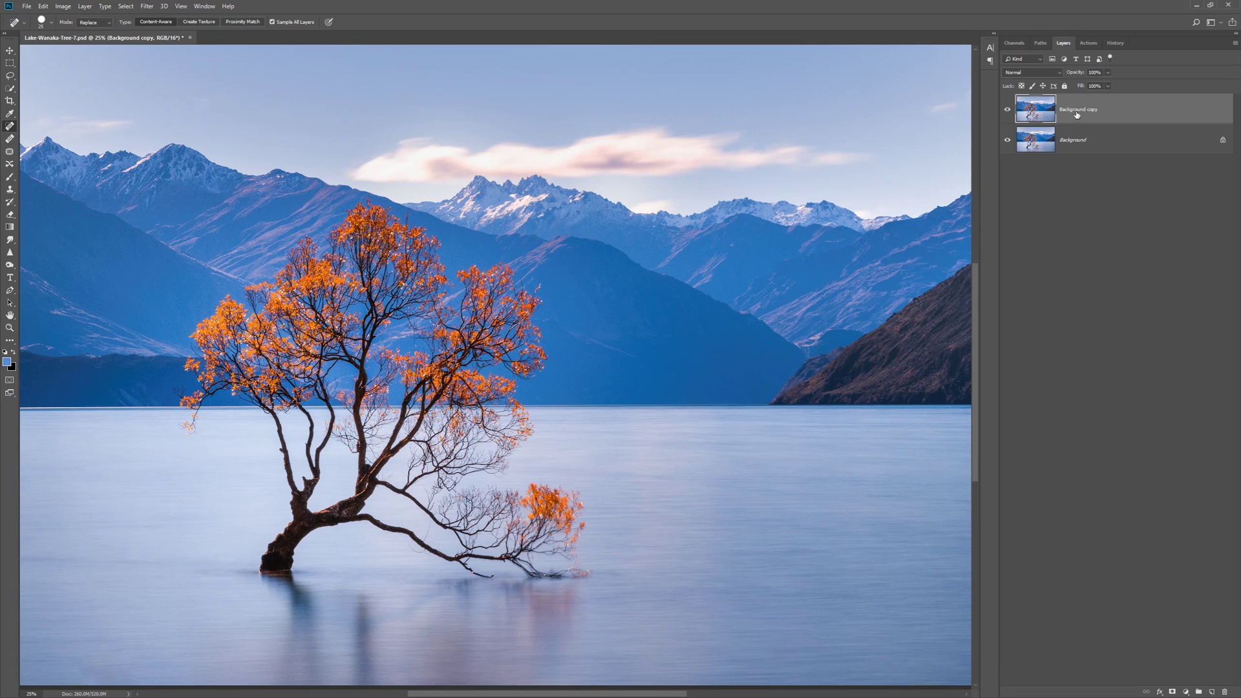
double_click(1078, 110)
type("Luminar edit")
key("Return")
- Launch Luminar 4 via Filter > Skylum Software on the Luminar edit layer
left_click(125, 6)
mouse_move(147, 5)
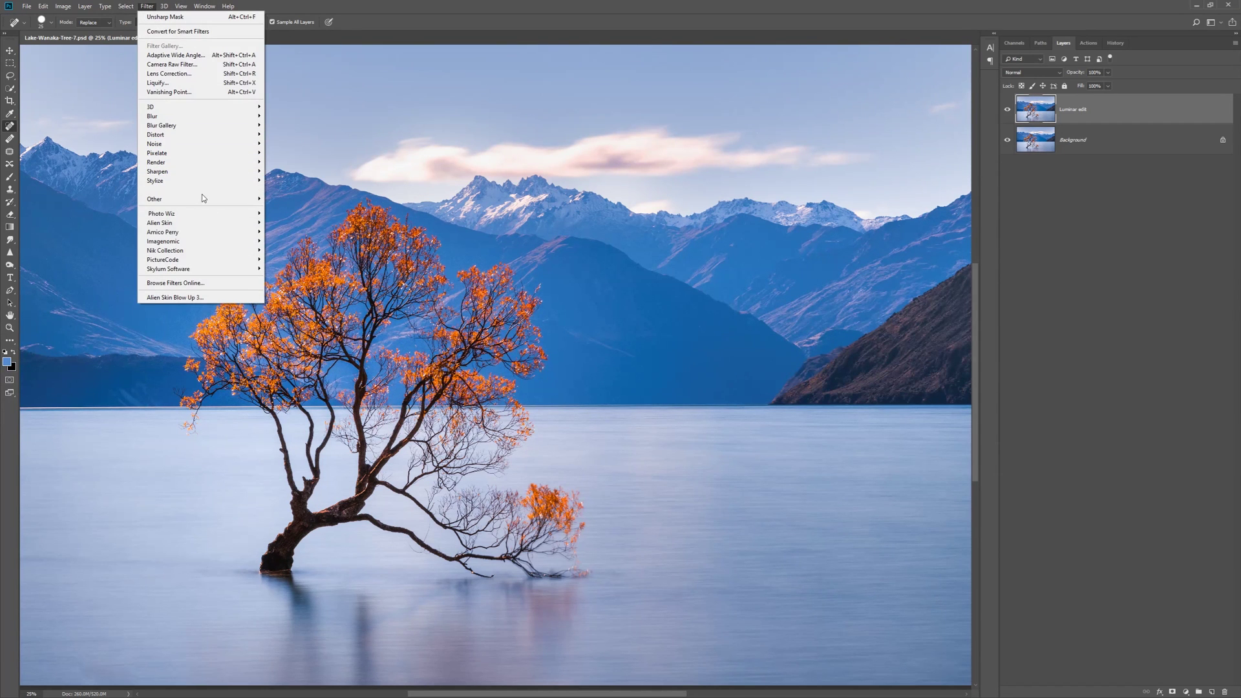
mouse_move(244, 269)
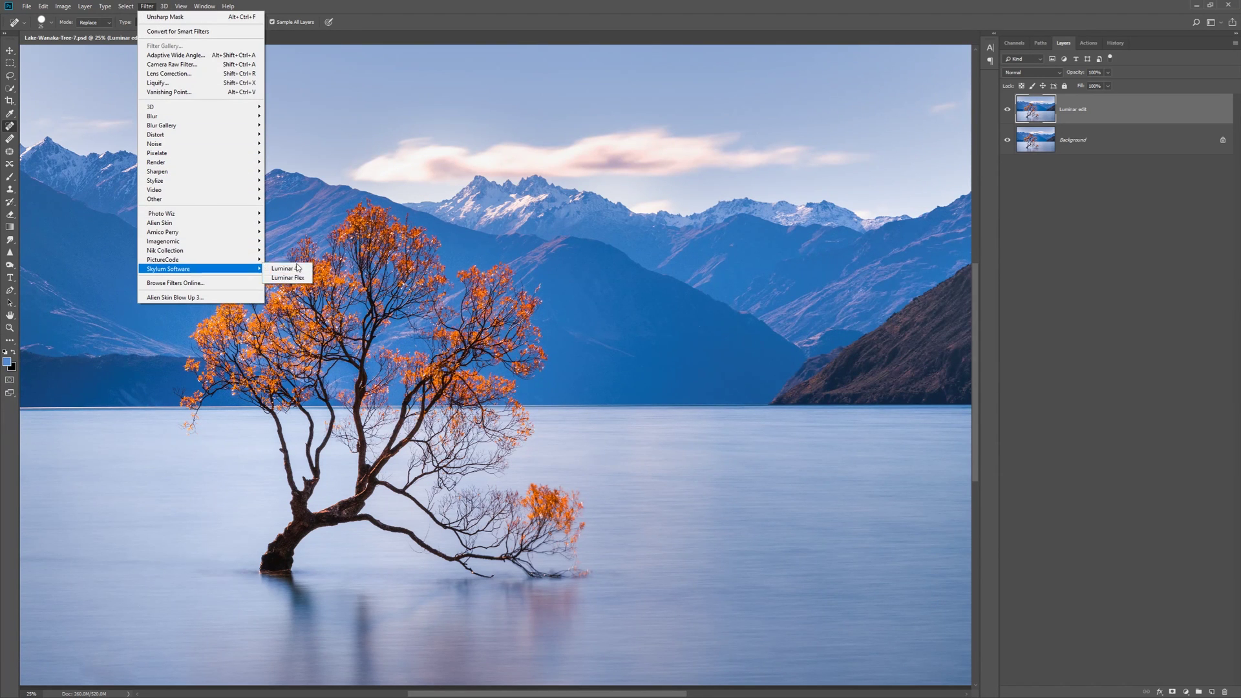
left_click(297, 267)
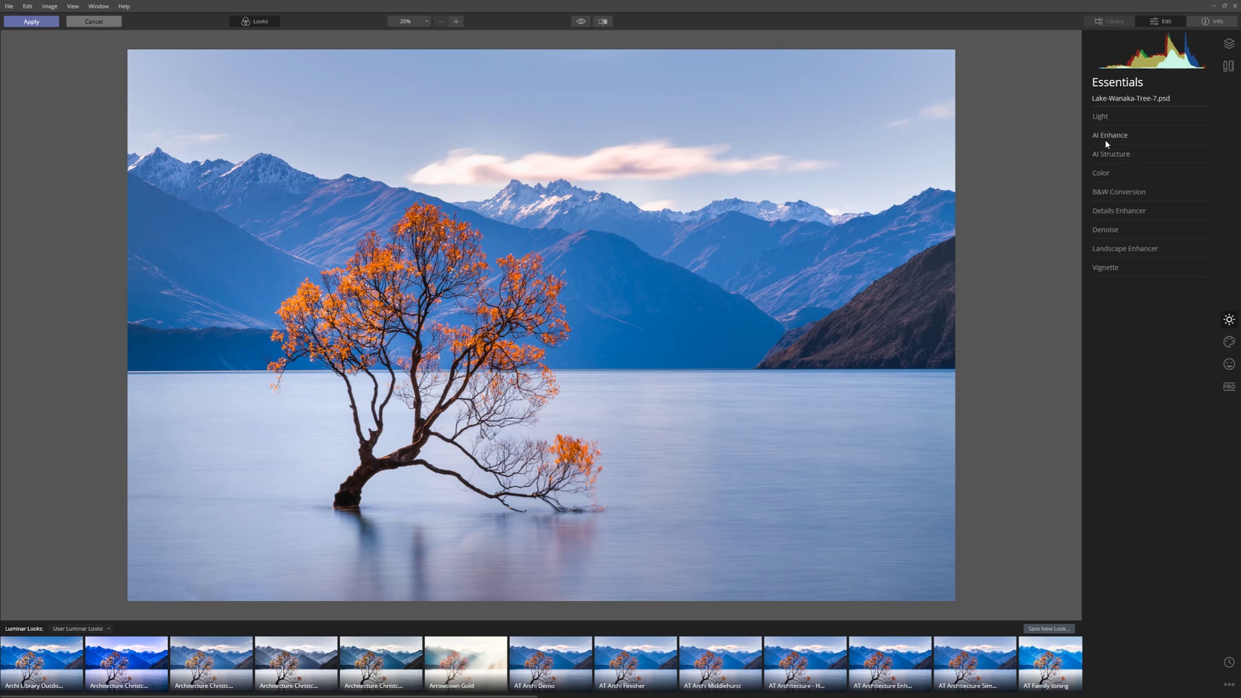
- Browse the Creative, Portrait and Professional tool sets, then return to Essentials
left_click(1224, 345)
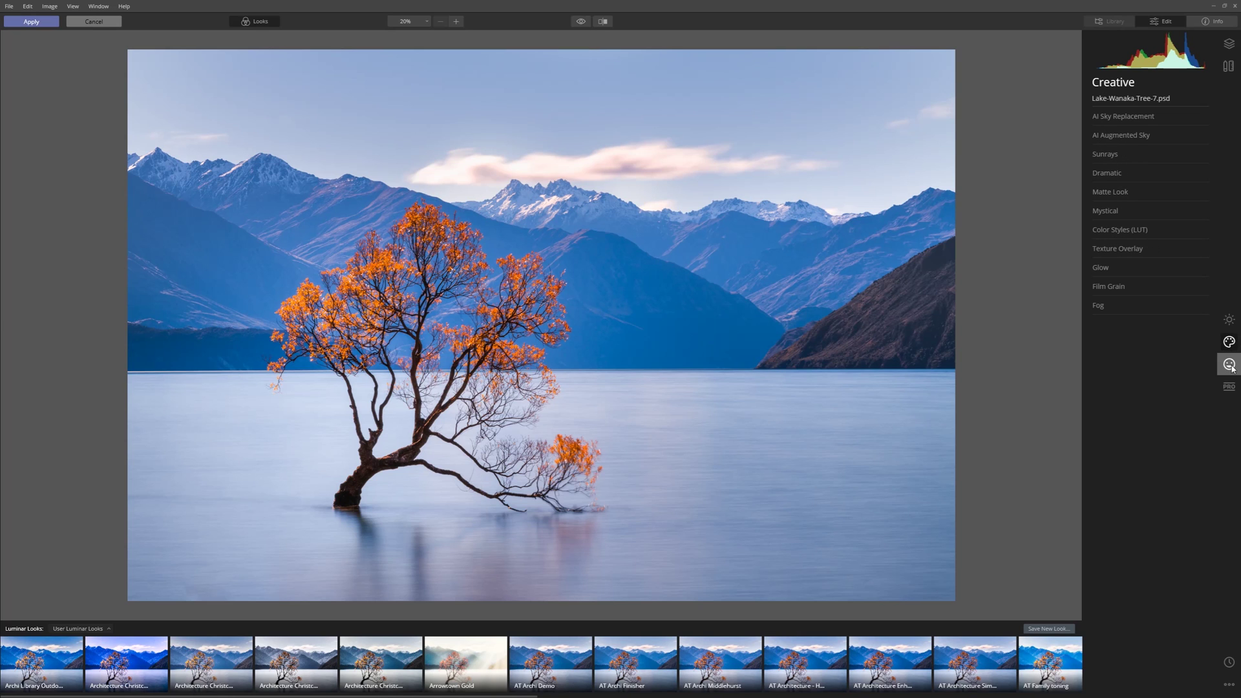
left_click(1229, 364)
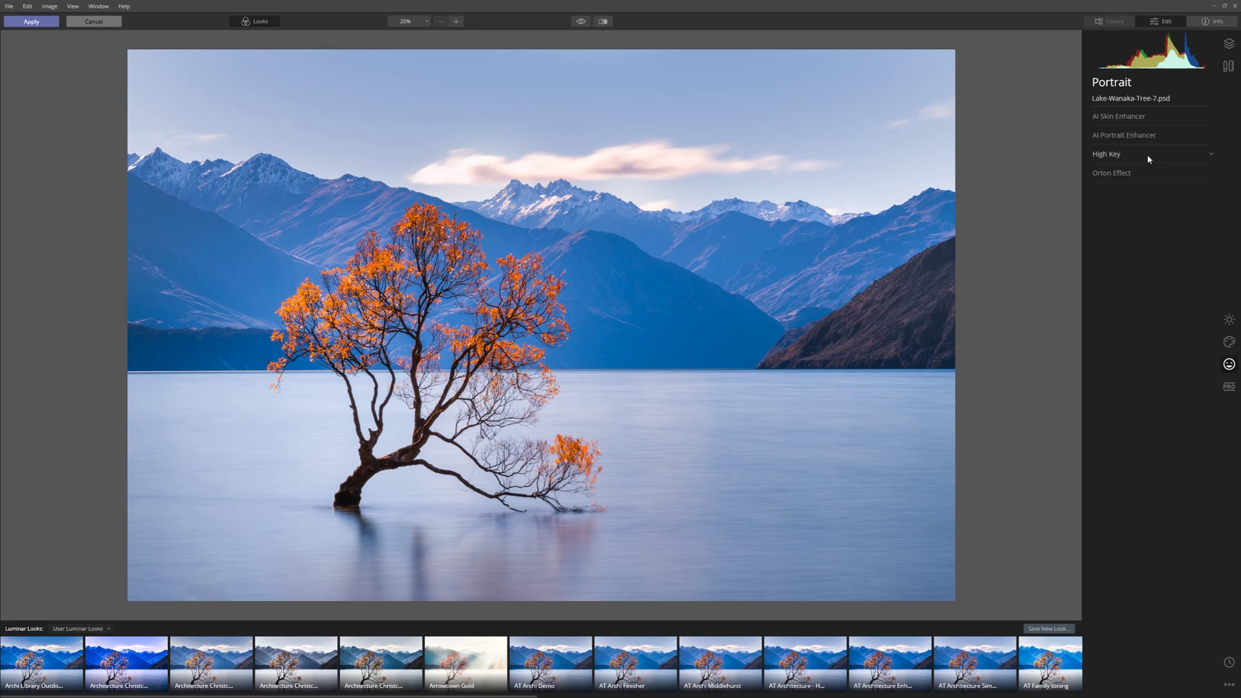
left_click(1229, 387)
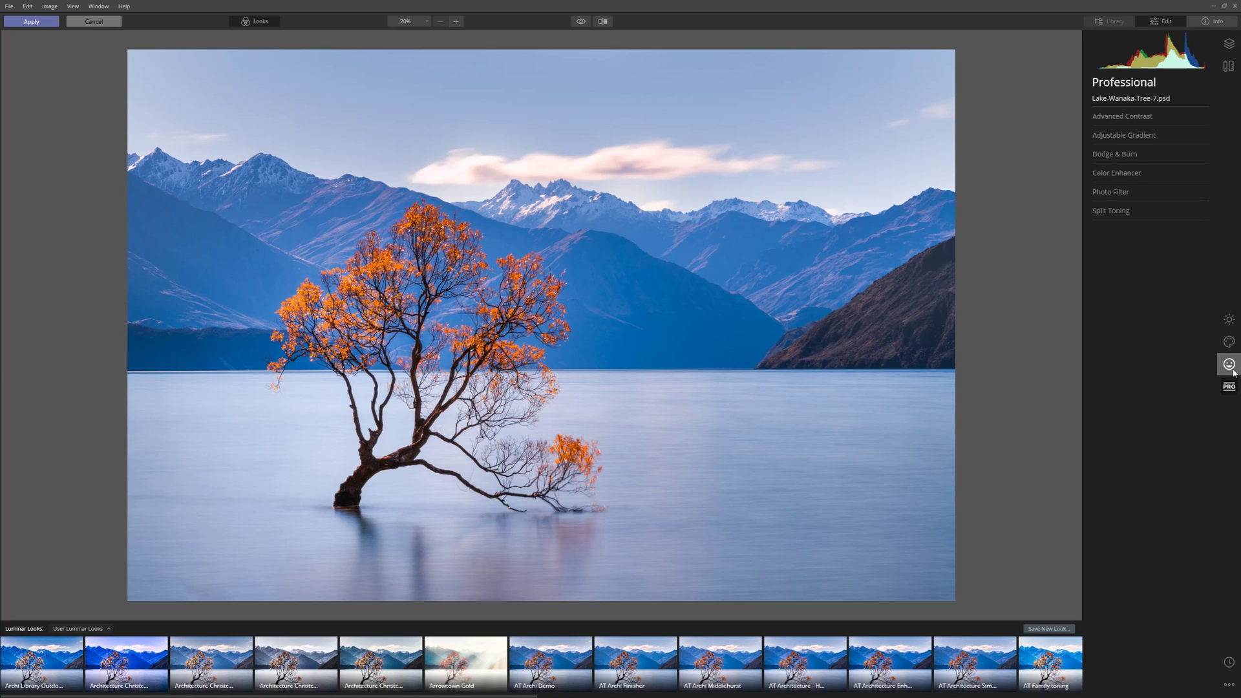
left_click(1231, 320)
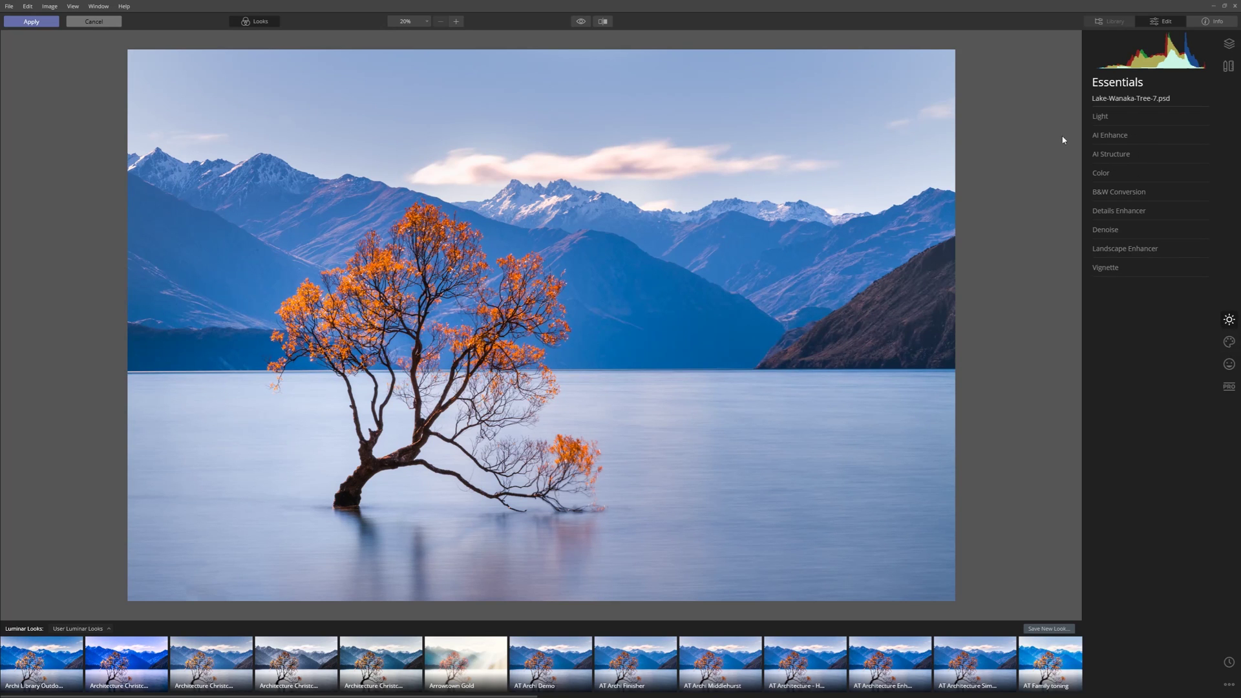
- Inspect Light and its Advanced Settings, then collapse it and expand AI Enhance
left_click(1136, 119)
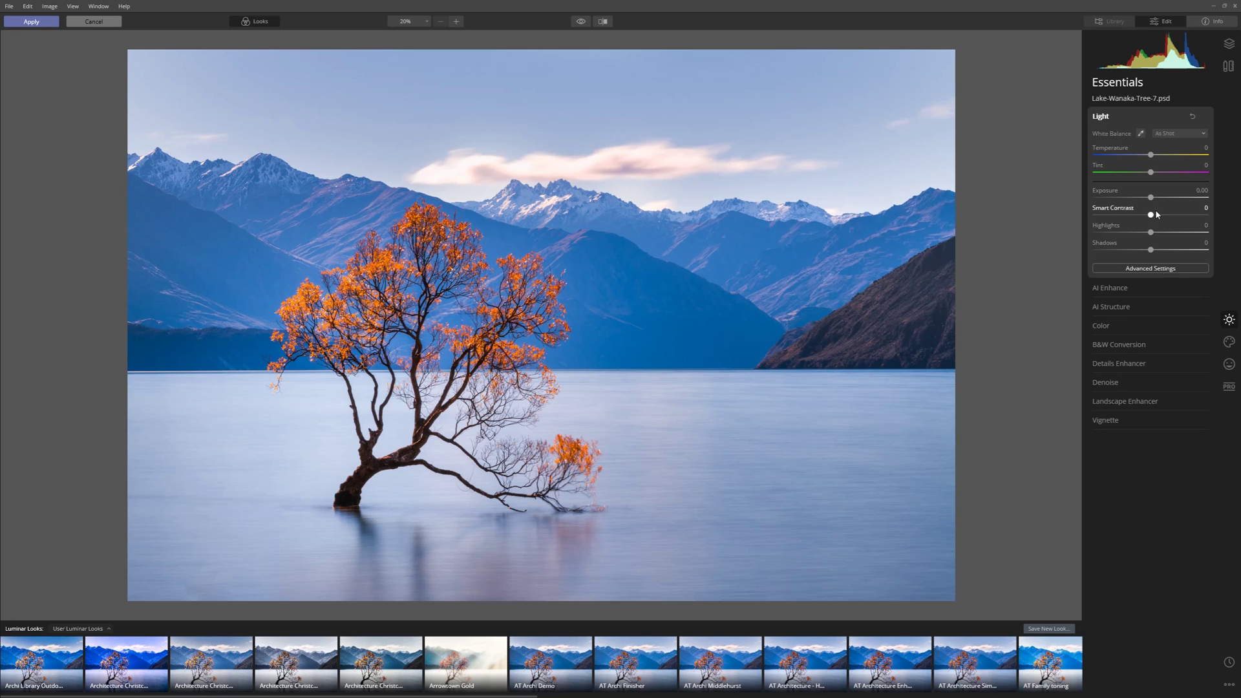
left_click(1155, 269)
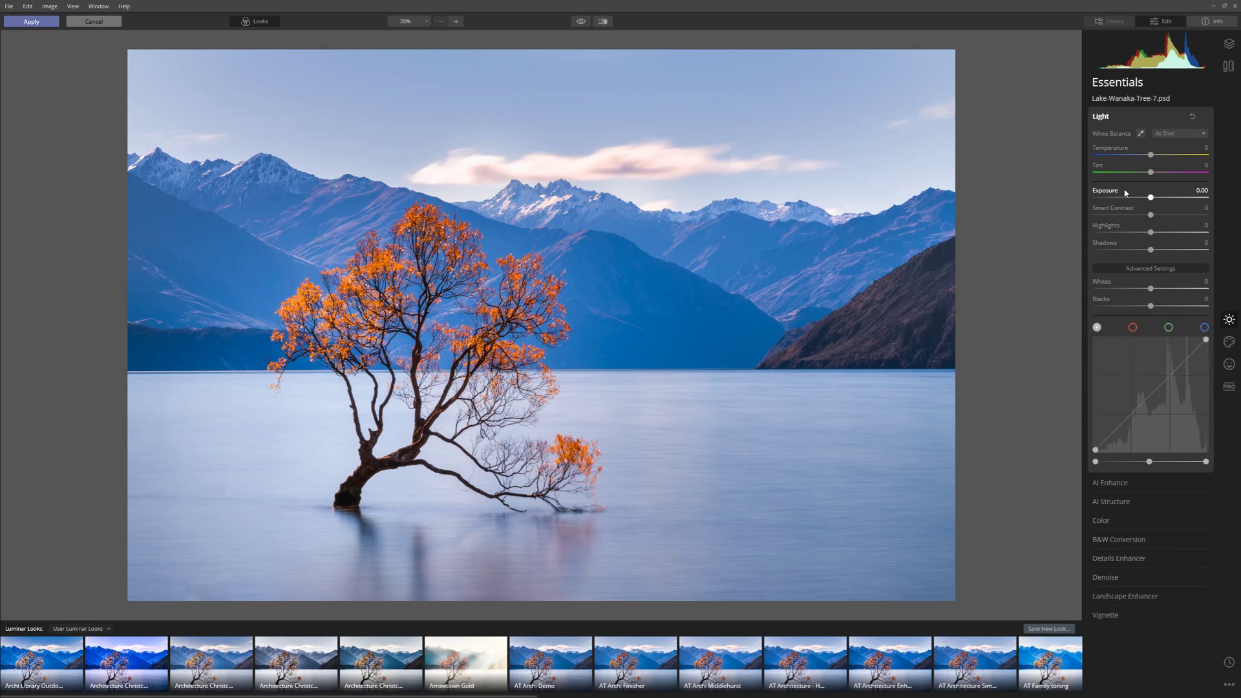
left_click(1125, 117)
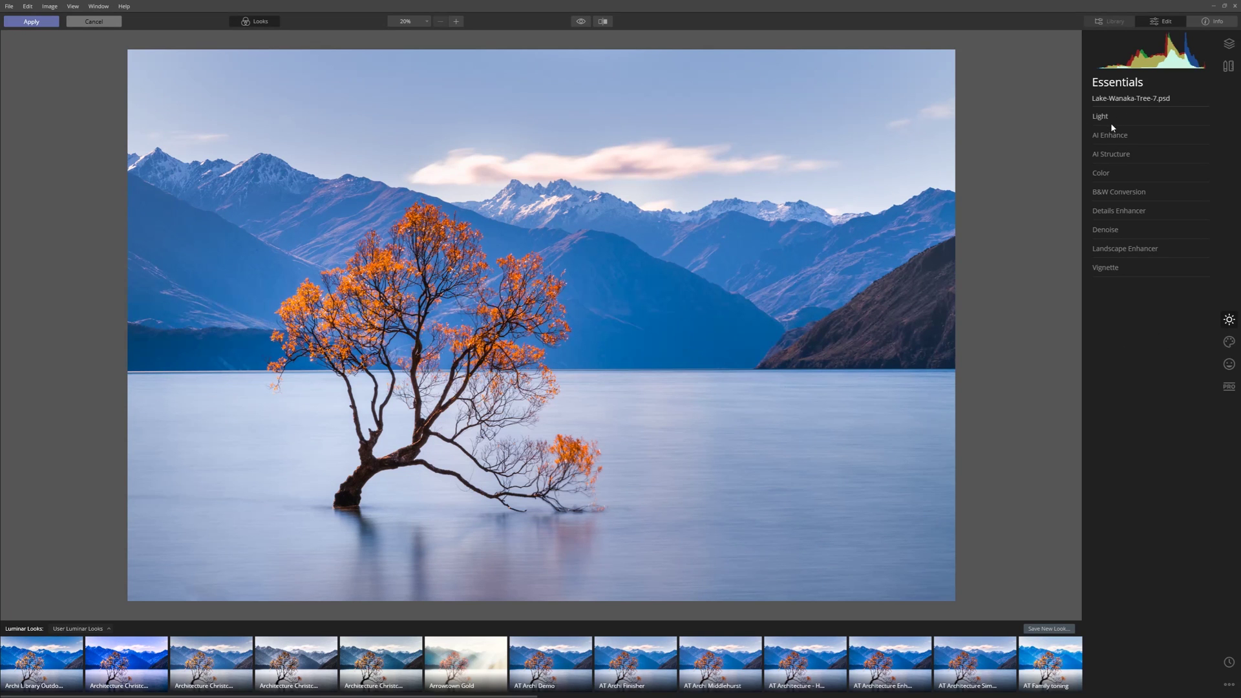
left_click(1114, 137)
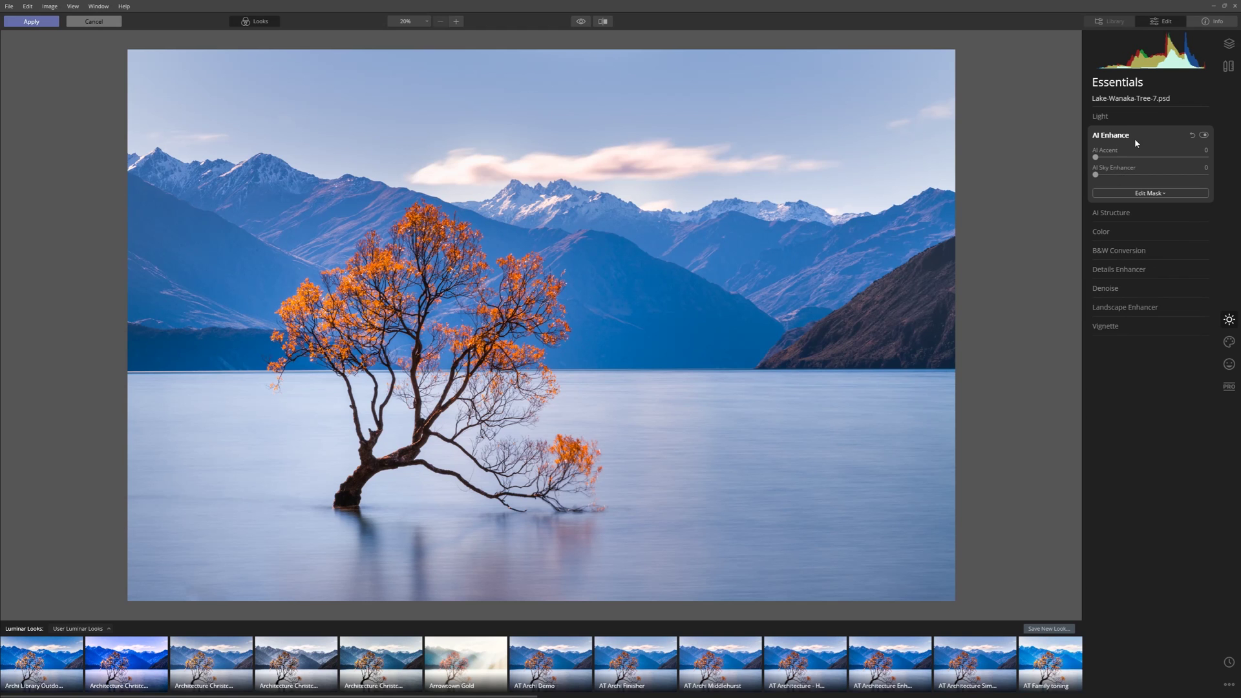
- Push AI Accent to 100, then ease it back to 36
left_click_drag(1096, 158, 1132, 172)
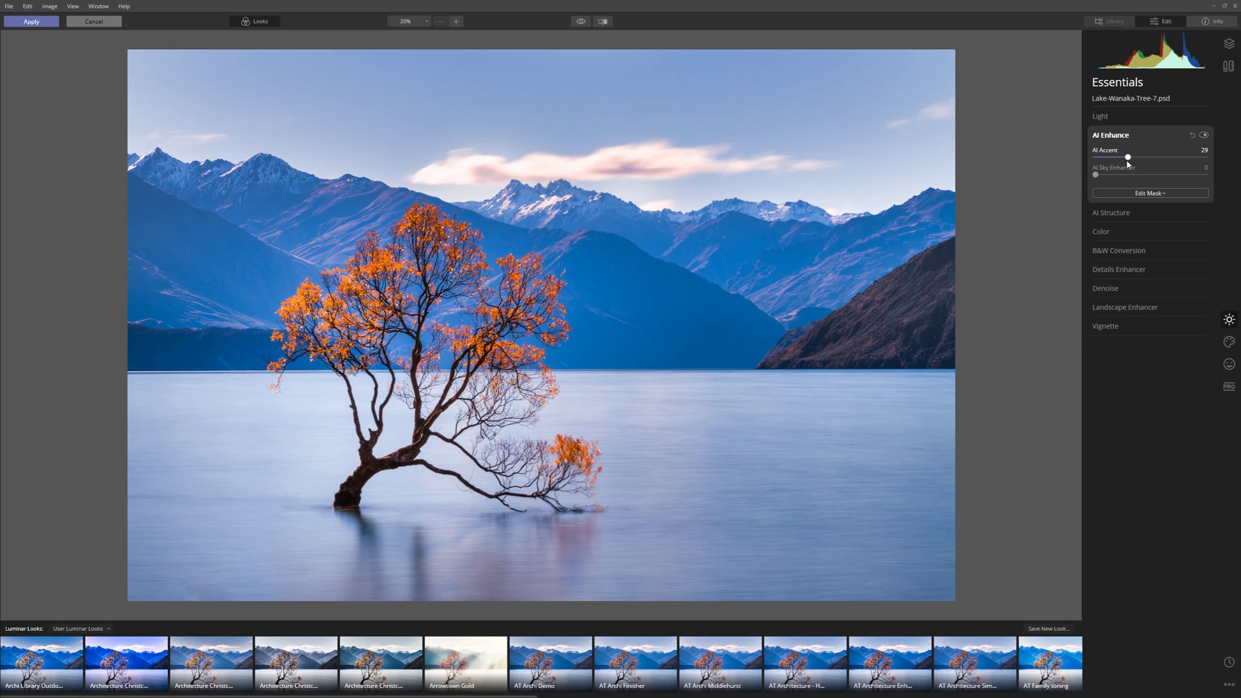
left_click_drag(1129, 159, 1214, 162)
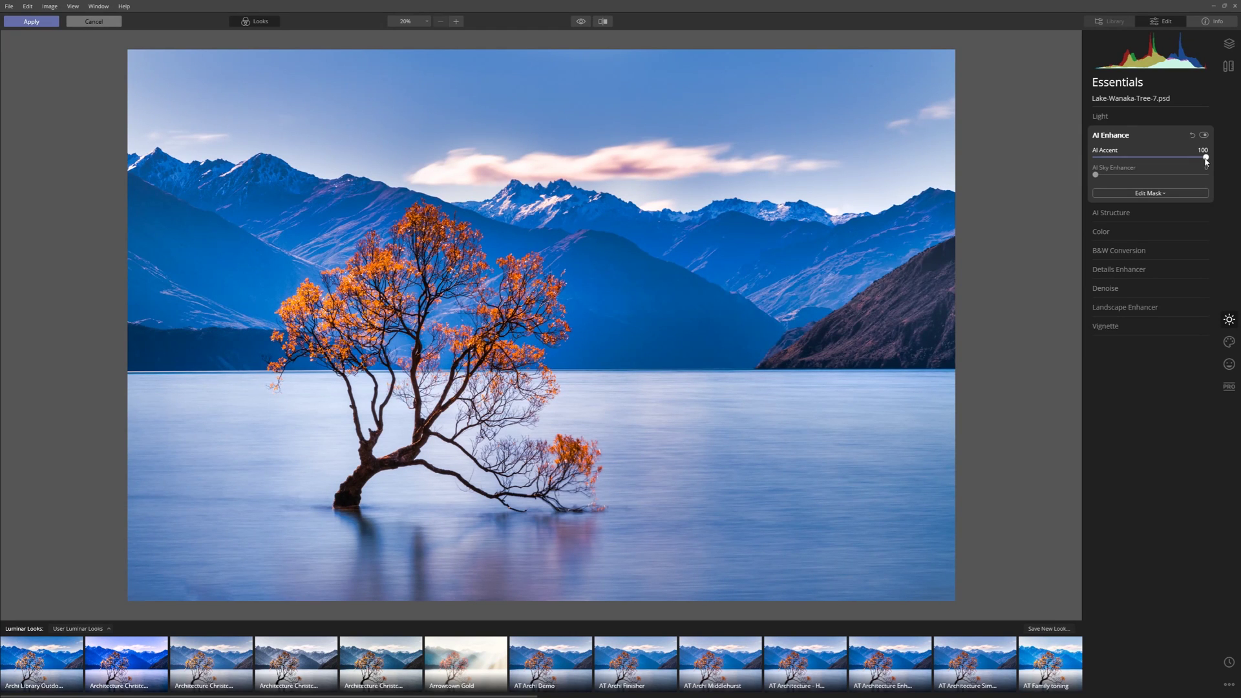
left_click_drag(1206, 161, 1134, 158)
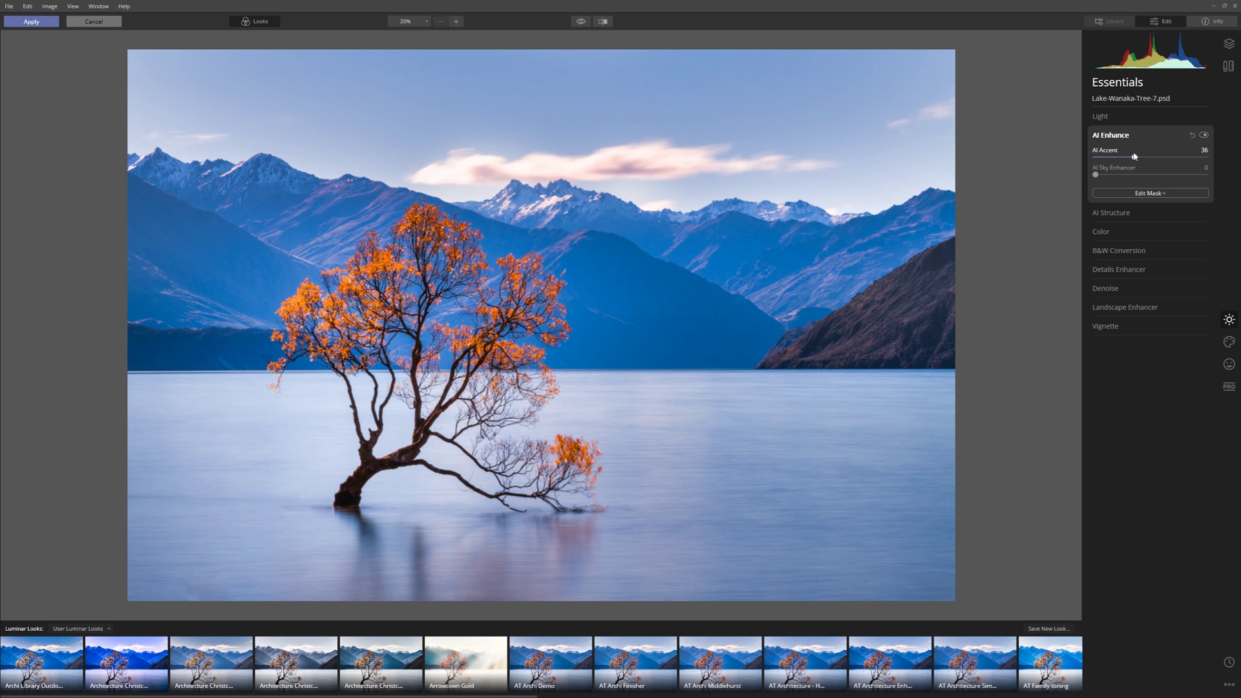
left_click(1120, 213)
- Raise AI Structure Amount to 100, then ease it back to about 44
left_click_drag(1150, 175, 1222, 181)
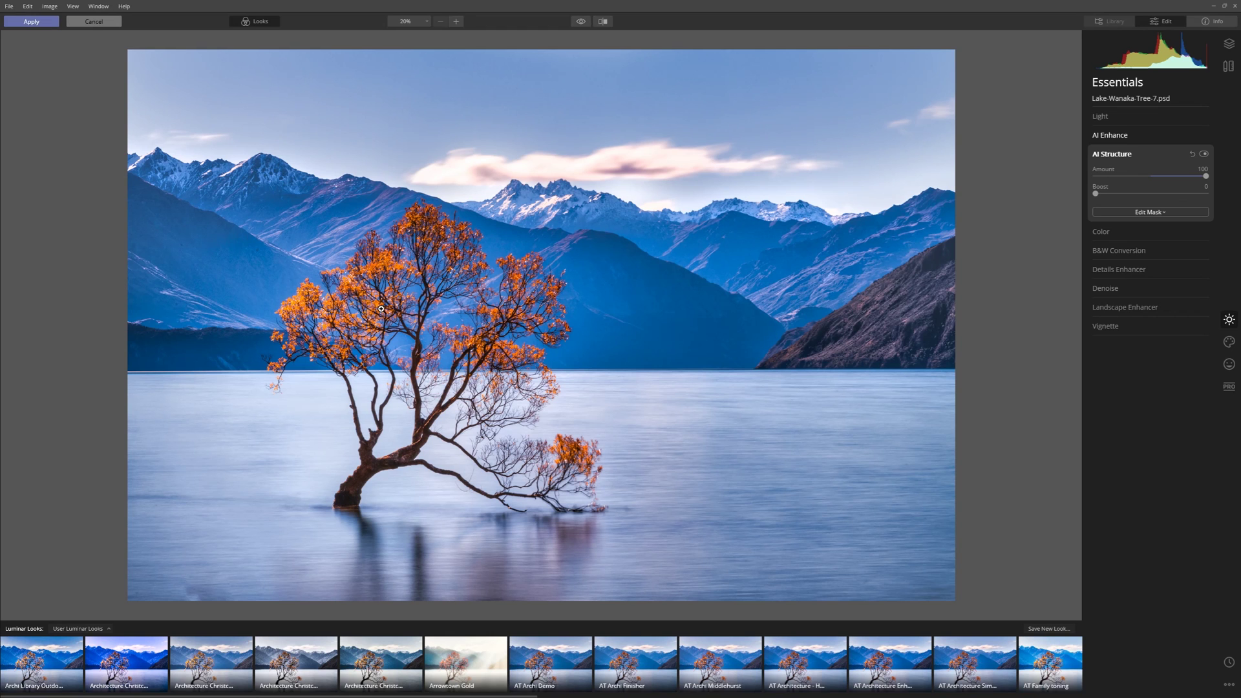
left_click_drag(1206, 179, 1175, 179)
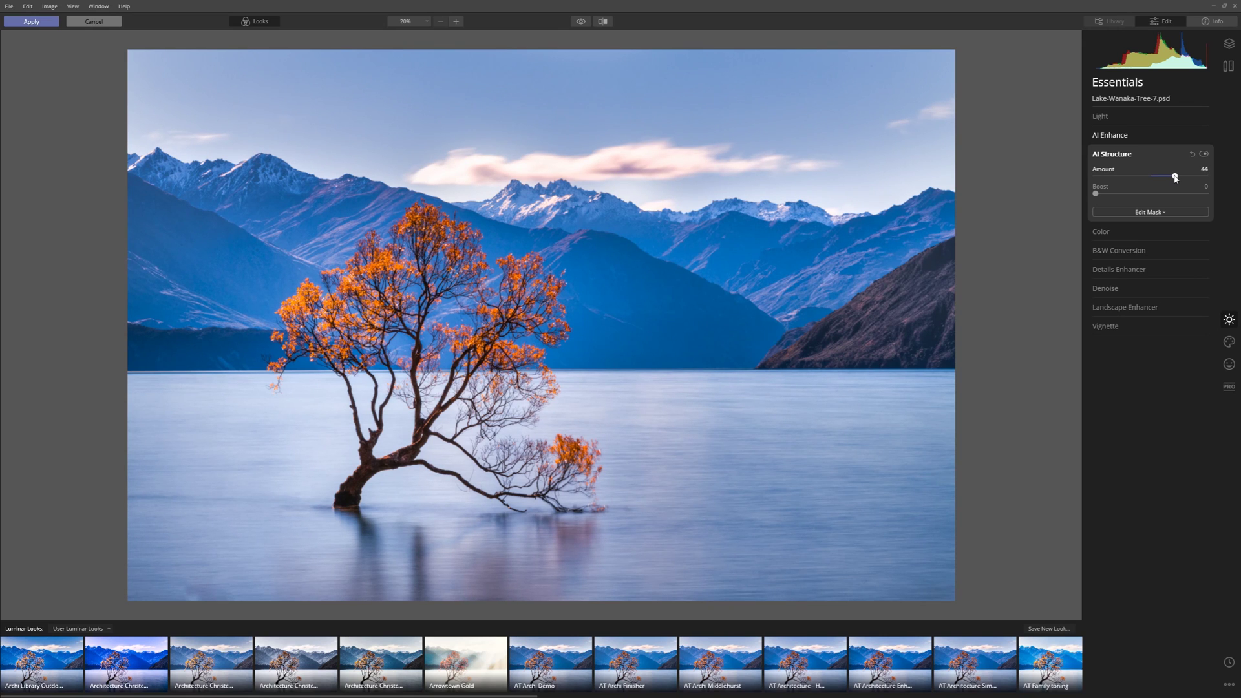
left_click(1124, 231)
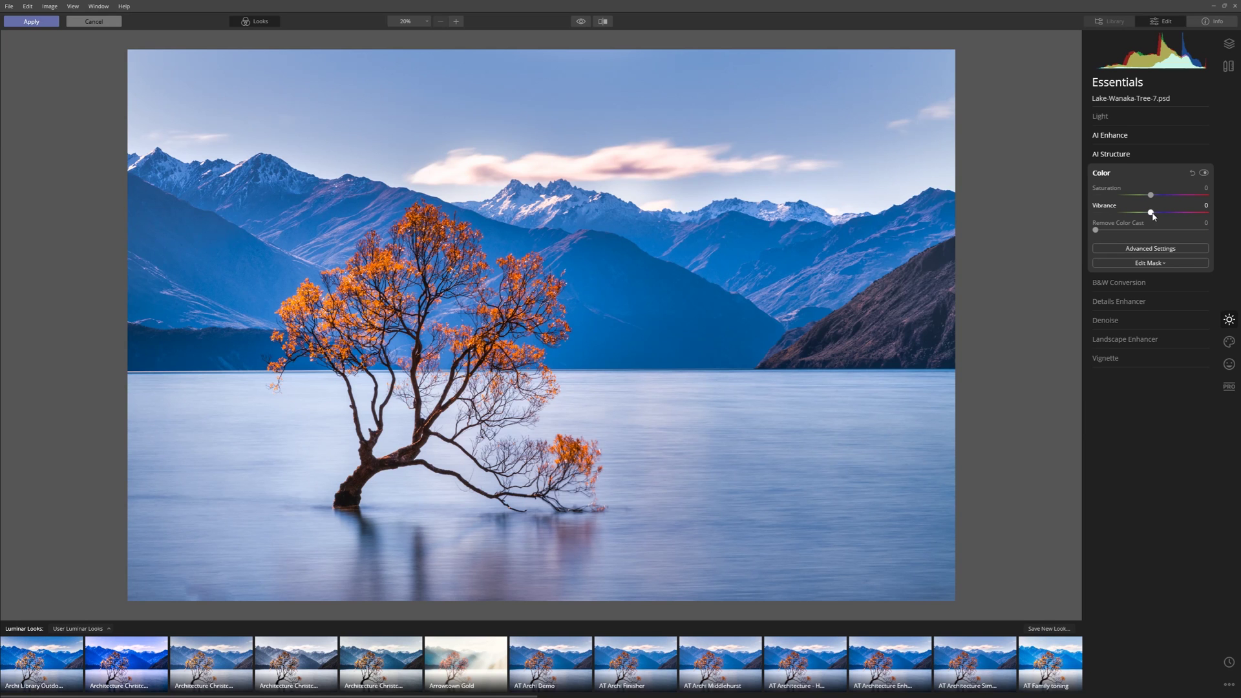
- Try Vibrance, orange hue and red hue adjustments, resetting each back to 0
left_click_drag(1152, 214, 1122, 206)
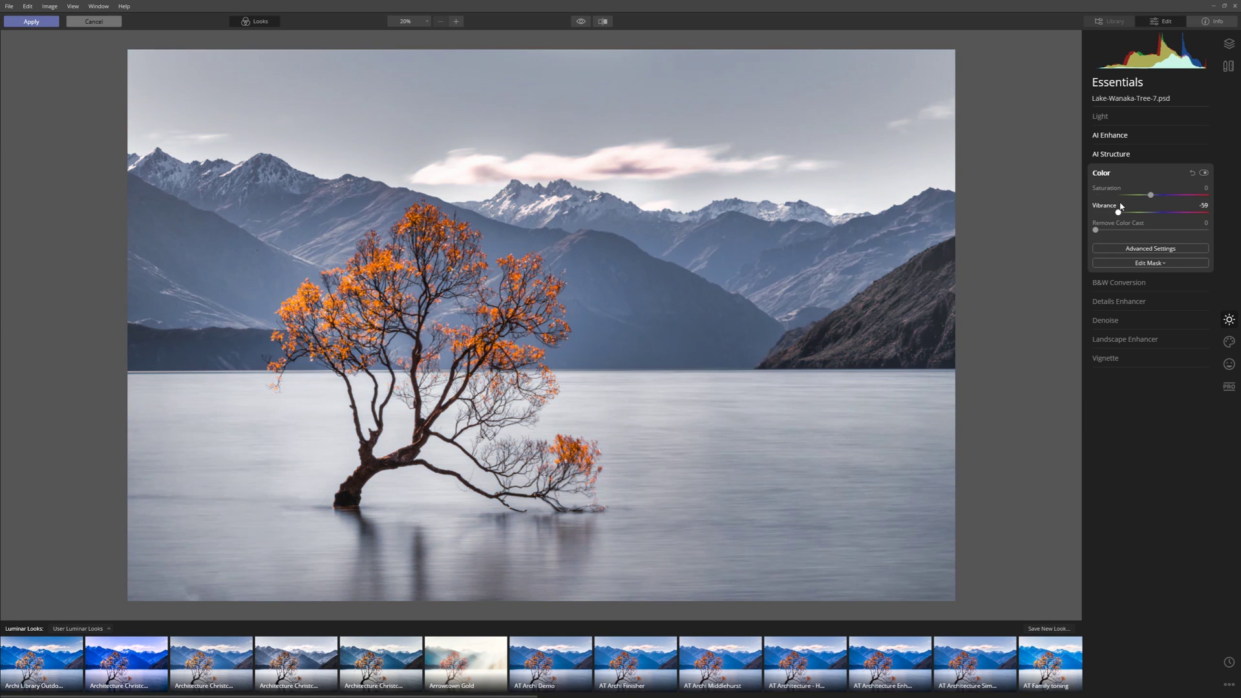
double_click(1122, 213)
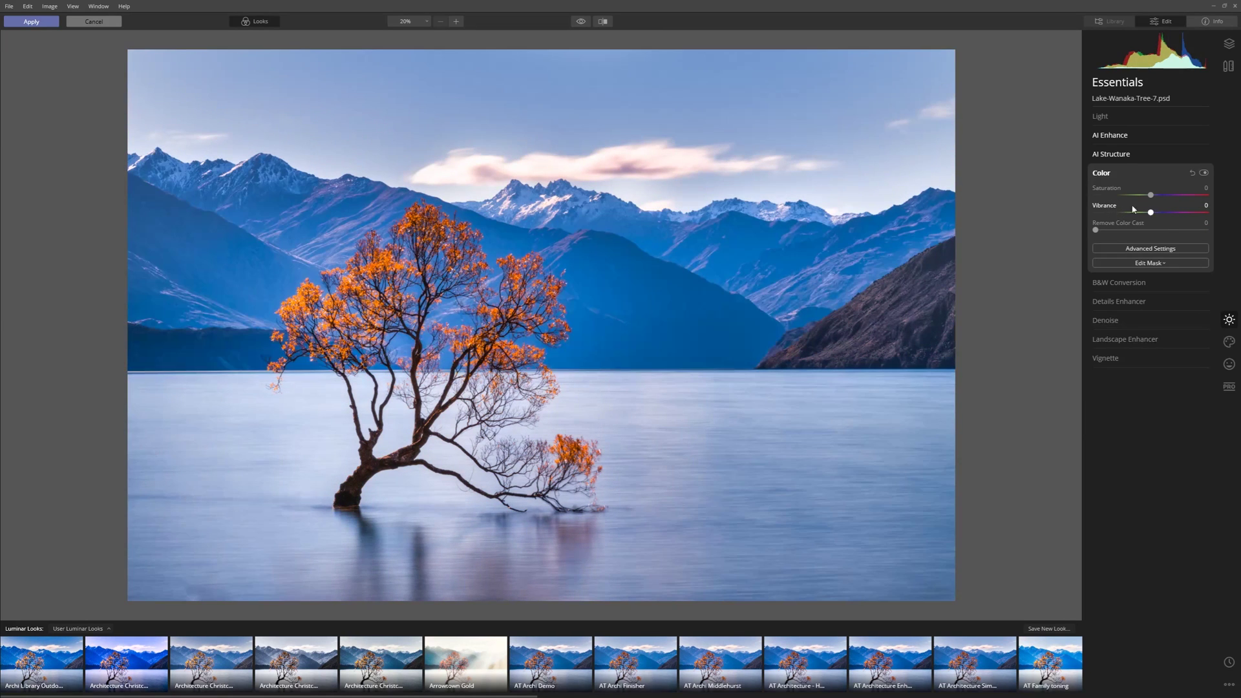
left_click(1122, 251)
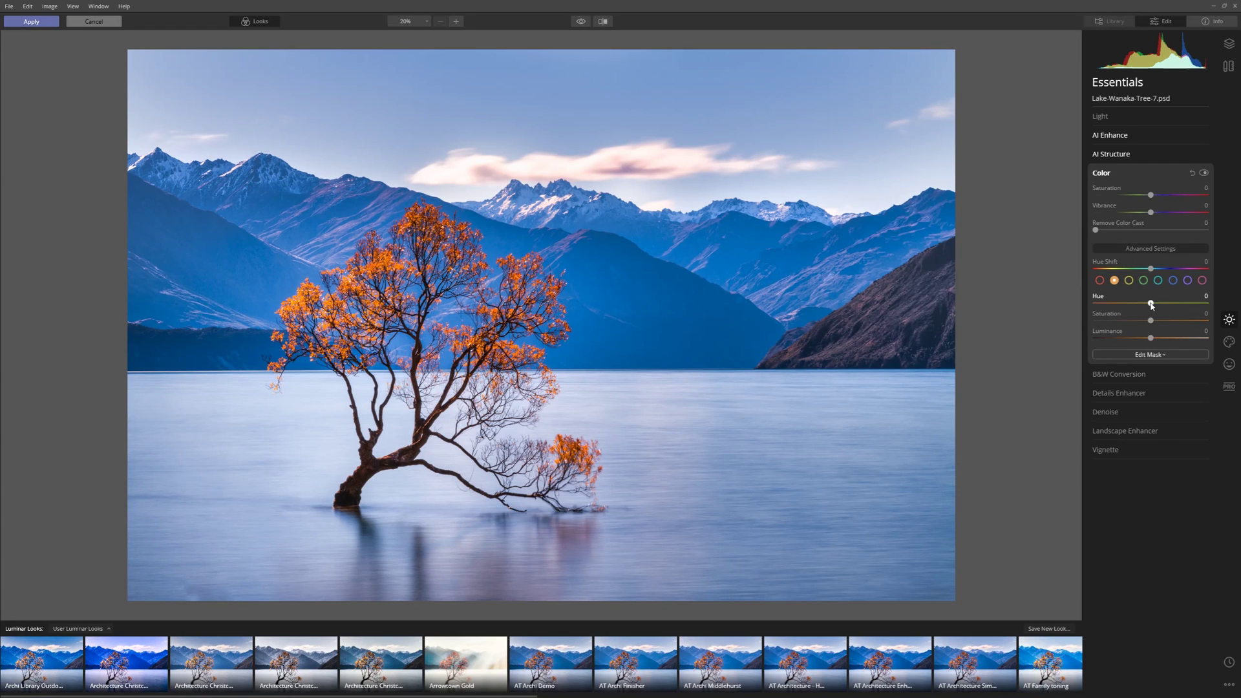
left_click_drag(1151, 306, 1178, 304)
double_click(1177, 304)
left_click(1100, 280)
left_click_drag(1149, 302, 1087, 295)
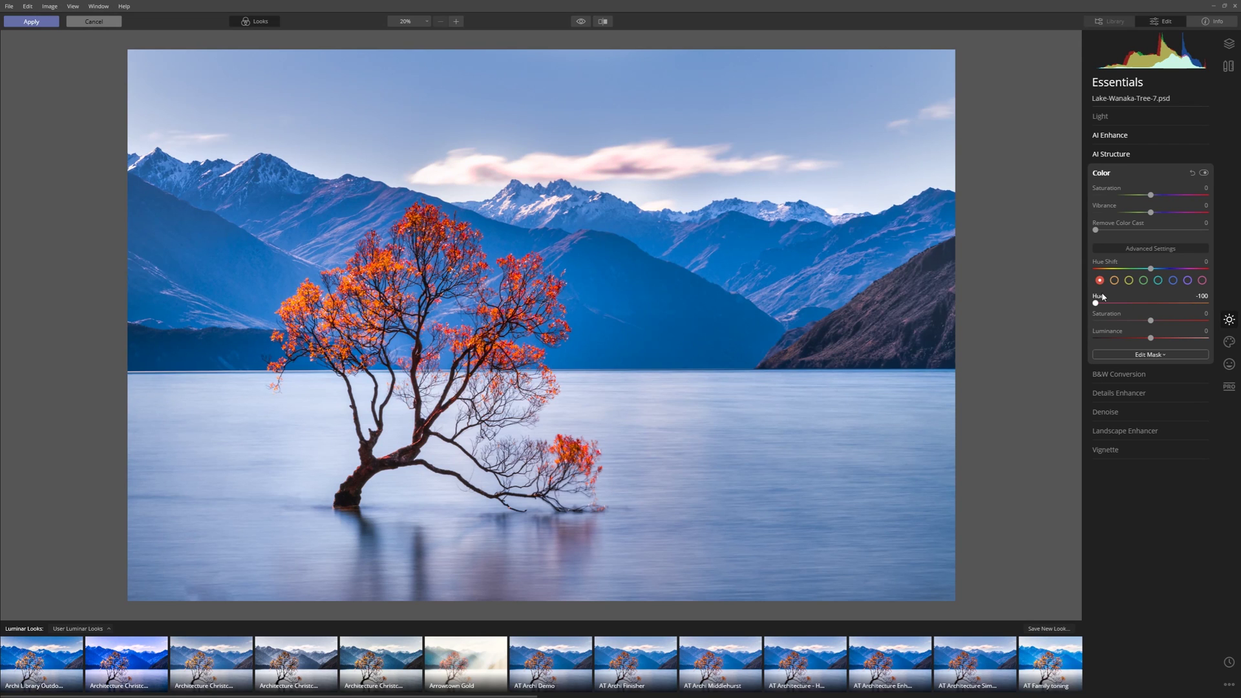
double_click(1096, 304)
- Lower the blue saturation to -26 in Color's per-colour settings
left_click(1174, 280)
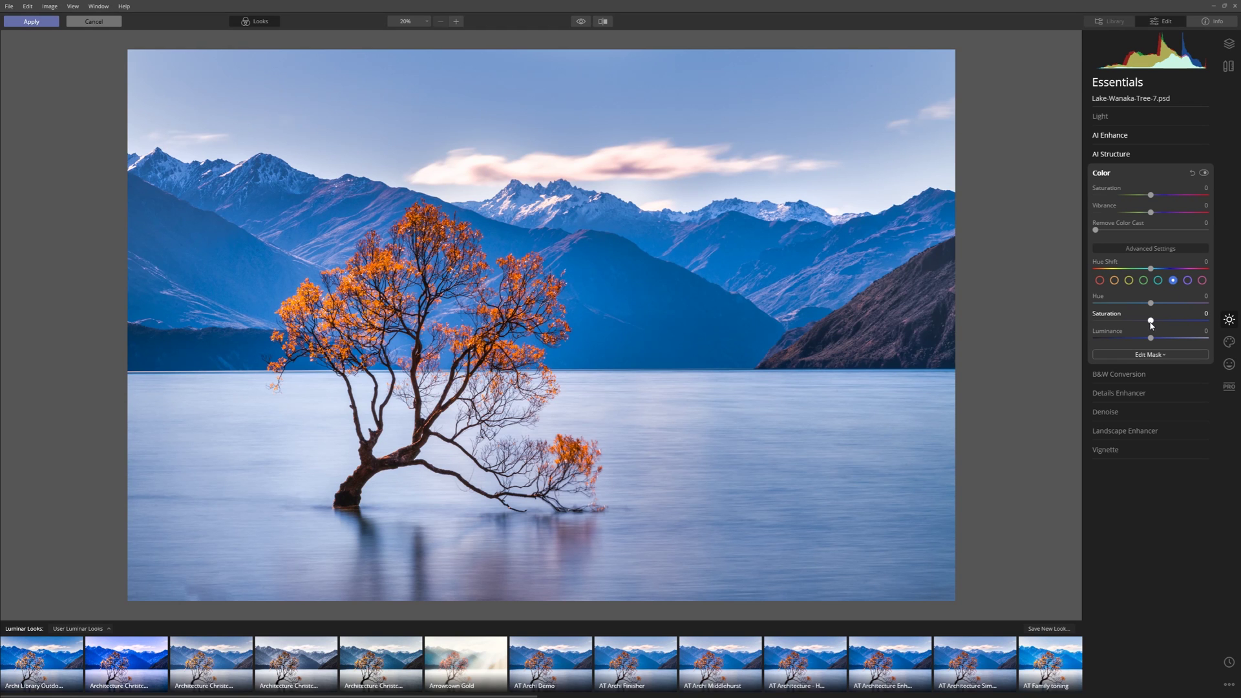
left_click_drag(1150, 321, 1132, 322)
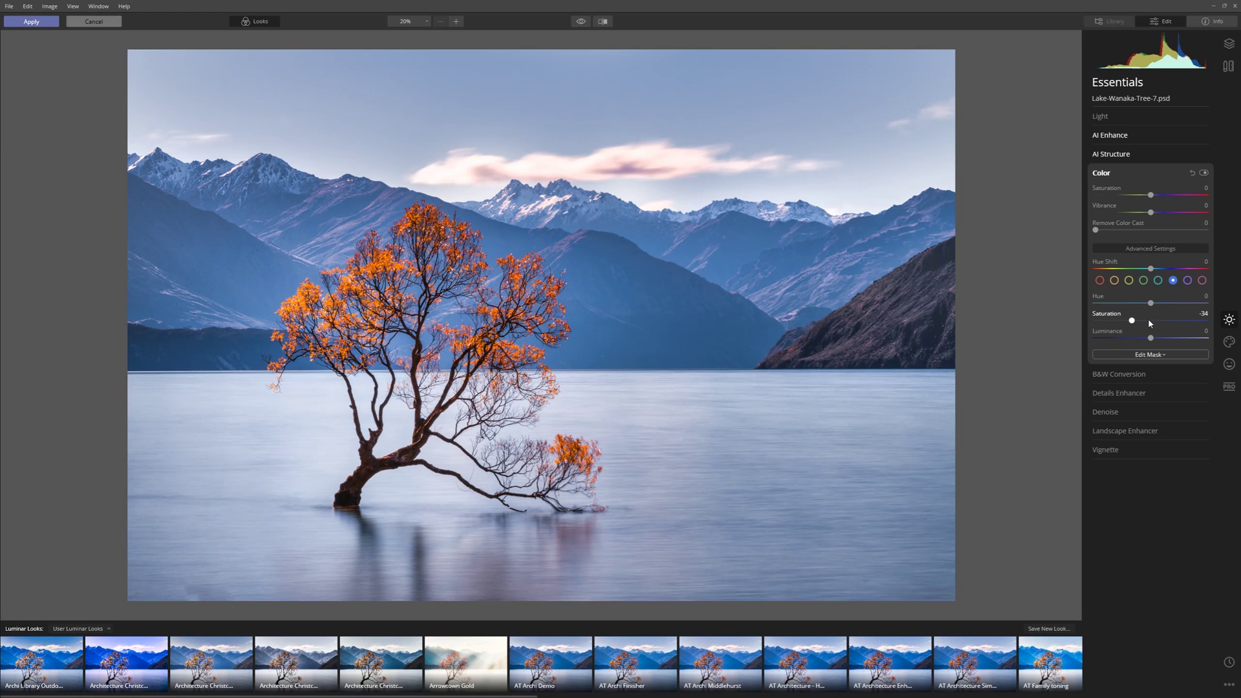
left_click_drag(1132, 321, 1137, 321)
left_click(1145, 392)
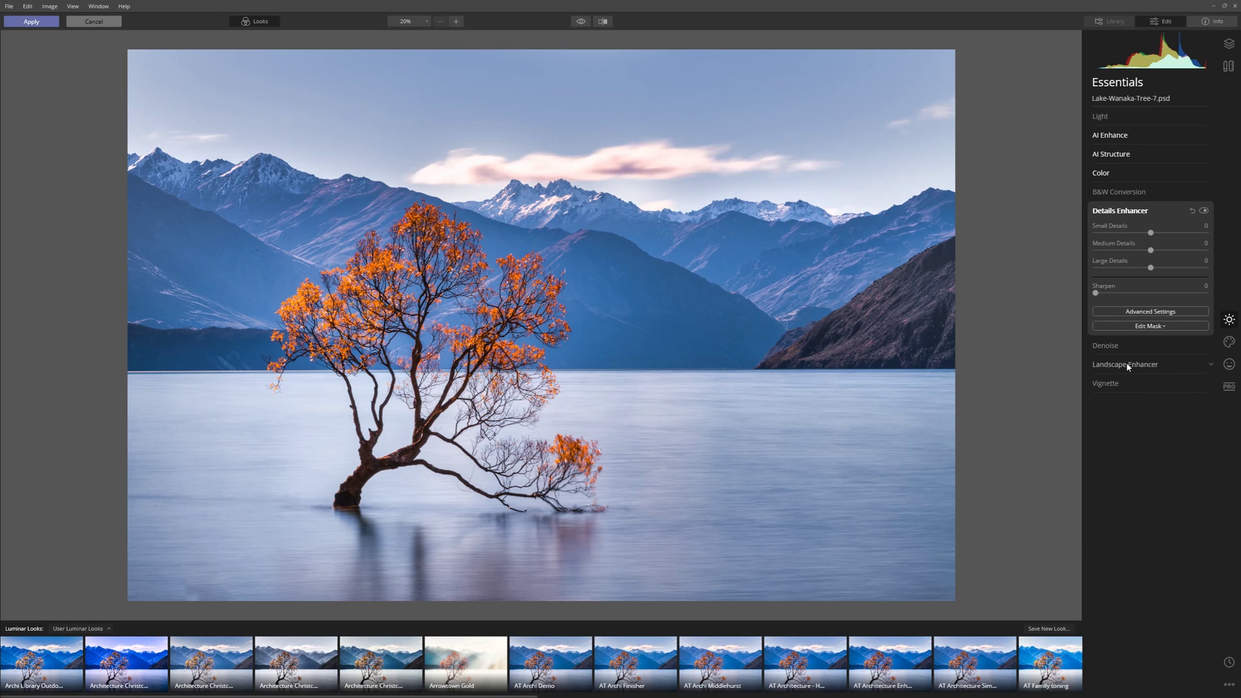
- Set Landscape Enhancer Dehaze to 22 and expand the Vignette settings
left_click(1128, 366)
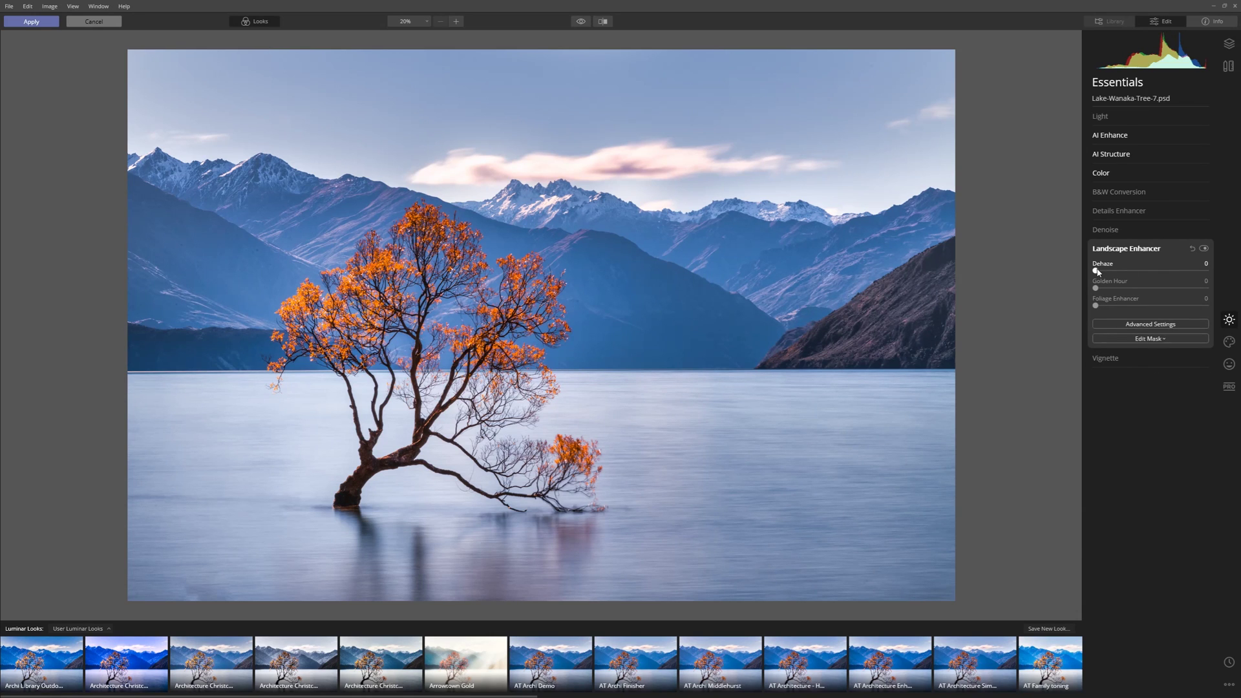
left_click_drag(1097, 272, 1131, 270)
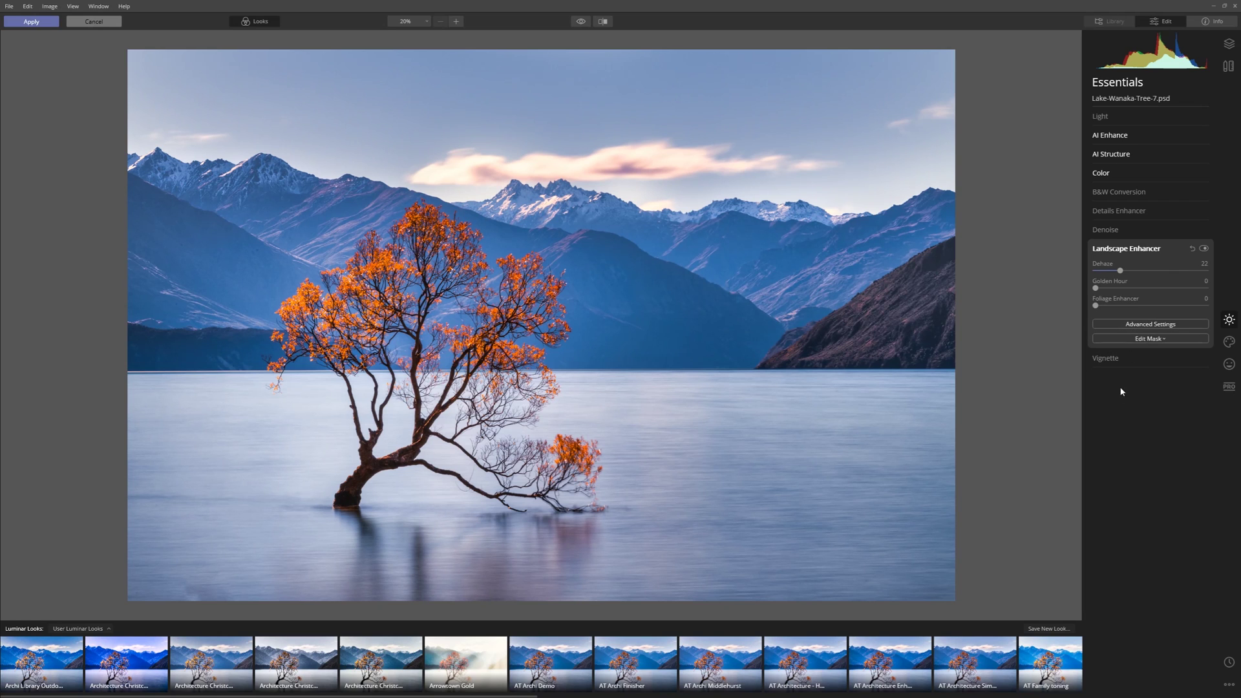
left_click(1123, 355)
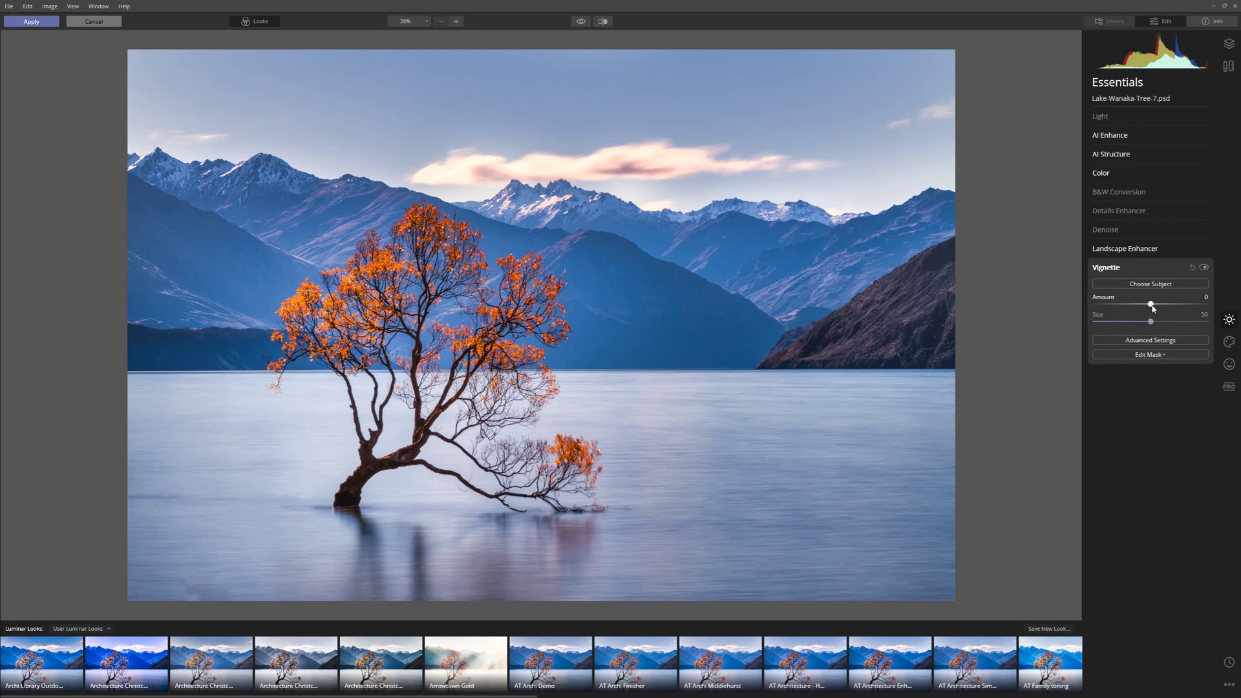
- Add a dark vignette with Amount -55, Size 51 and near-full Feather, toggling it to compare
left_click_drag(1152, 305, 1114, 307)
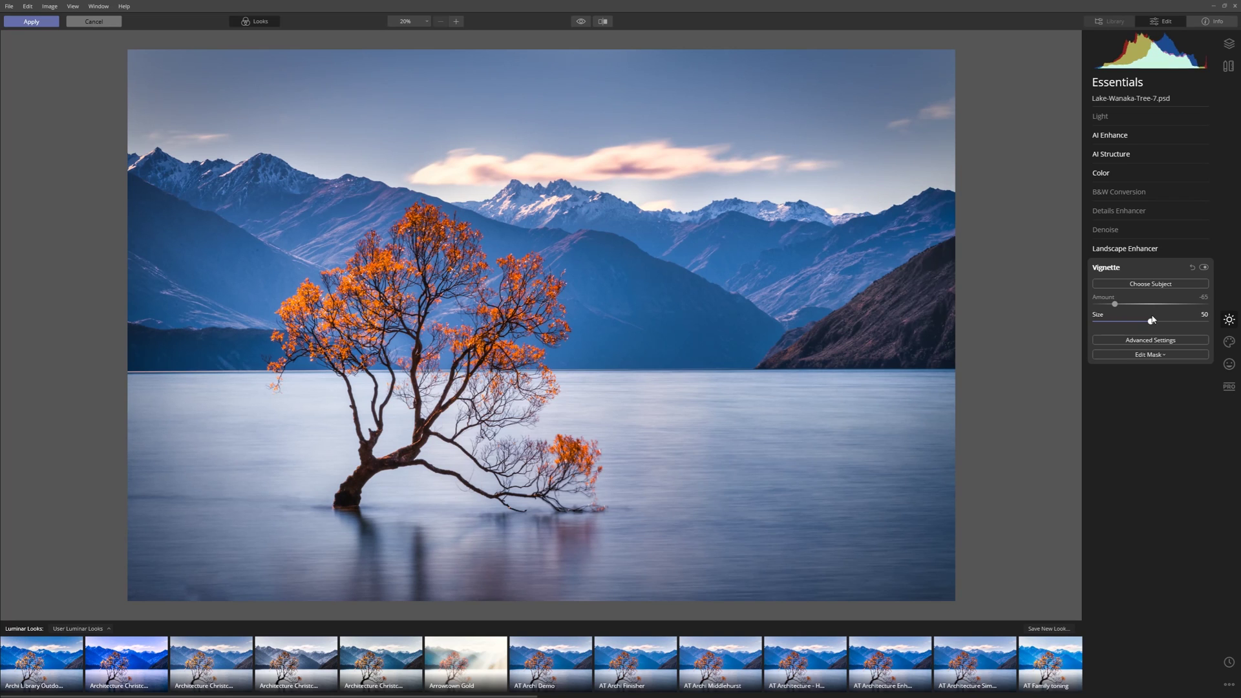
left_click(1151, 341)
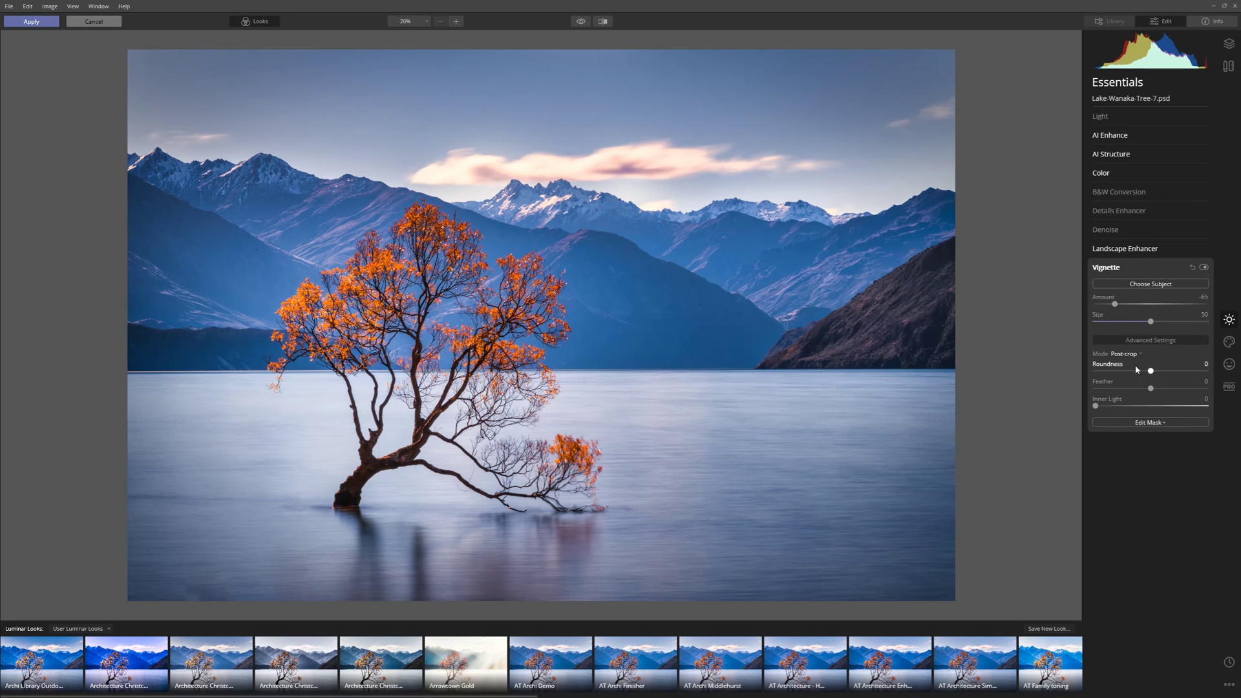
left_click_drag(1114, 304, 1095, 304)
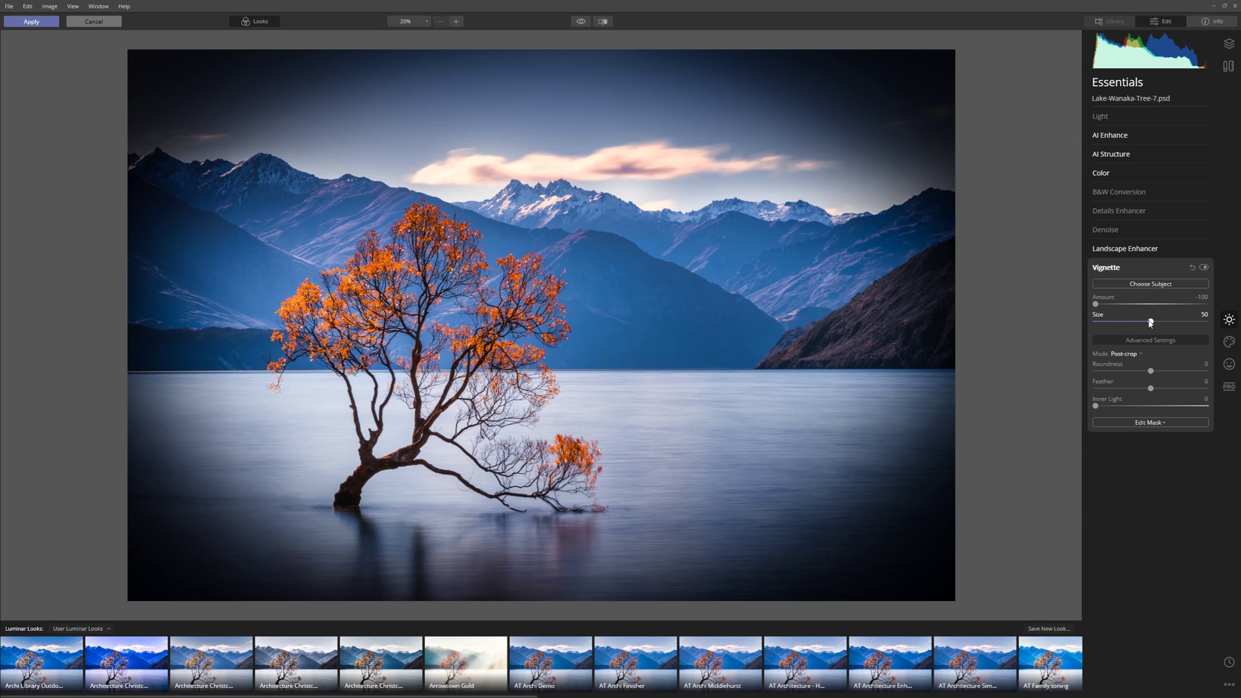
mouse_move(1154, 325)
left_mouse_down()
mouse_move(1132, 323)
mouse_move(1156, 328)
left_mouse_up()
left_click_drag(1153, 392, 1198, 389)
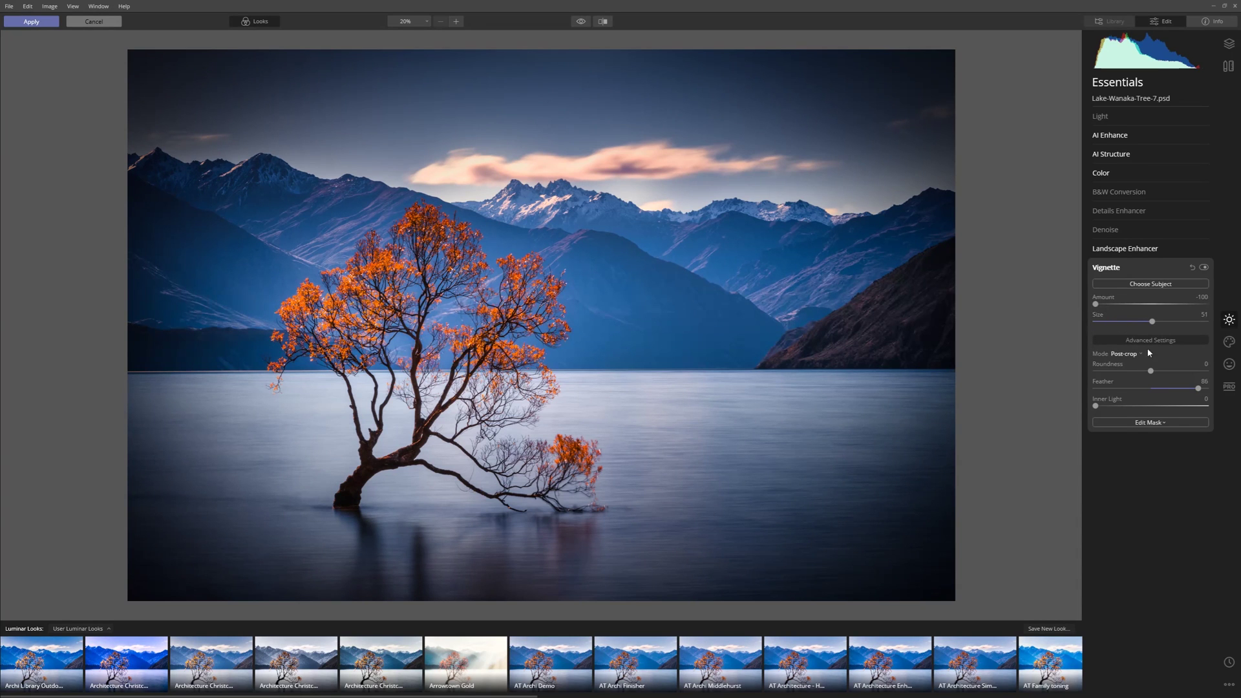
left_click_drag(1097, 305, 1122, 309)
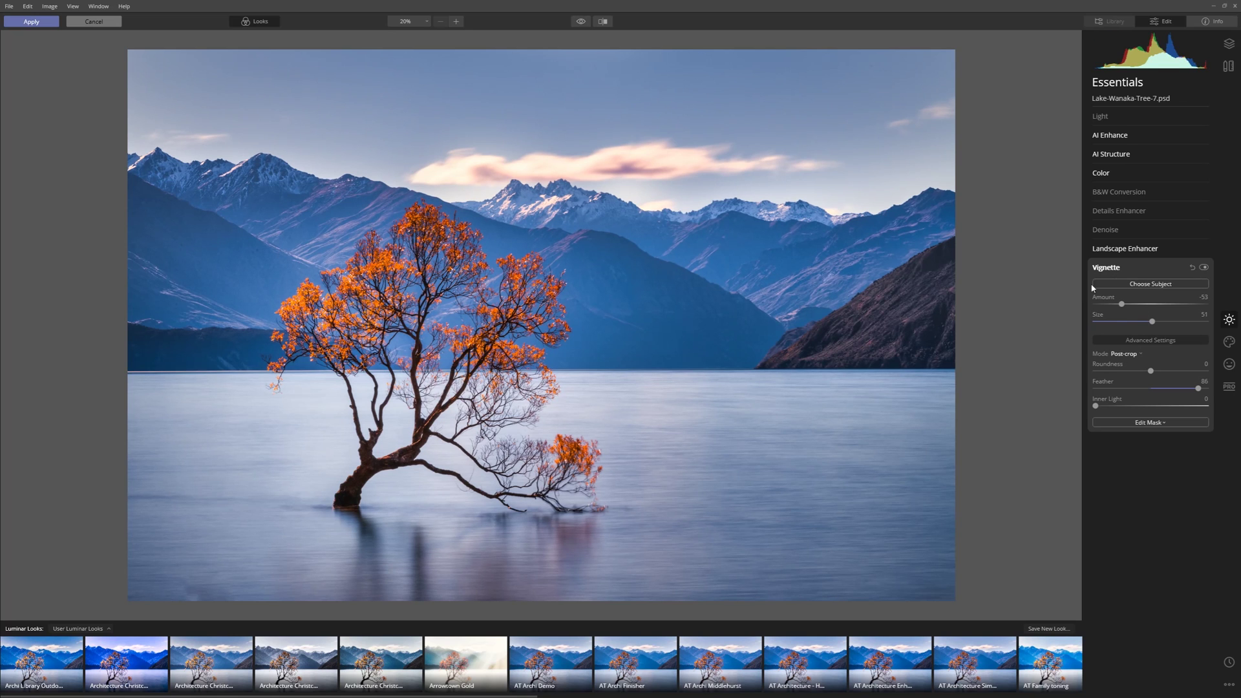
left_click(1205, 268)
left_click(1205, 268)
left_click(580, 23)
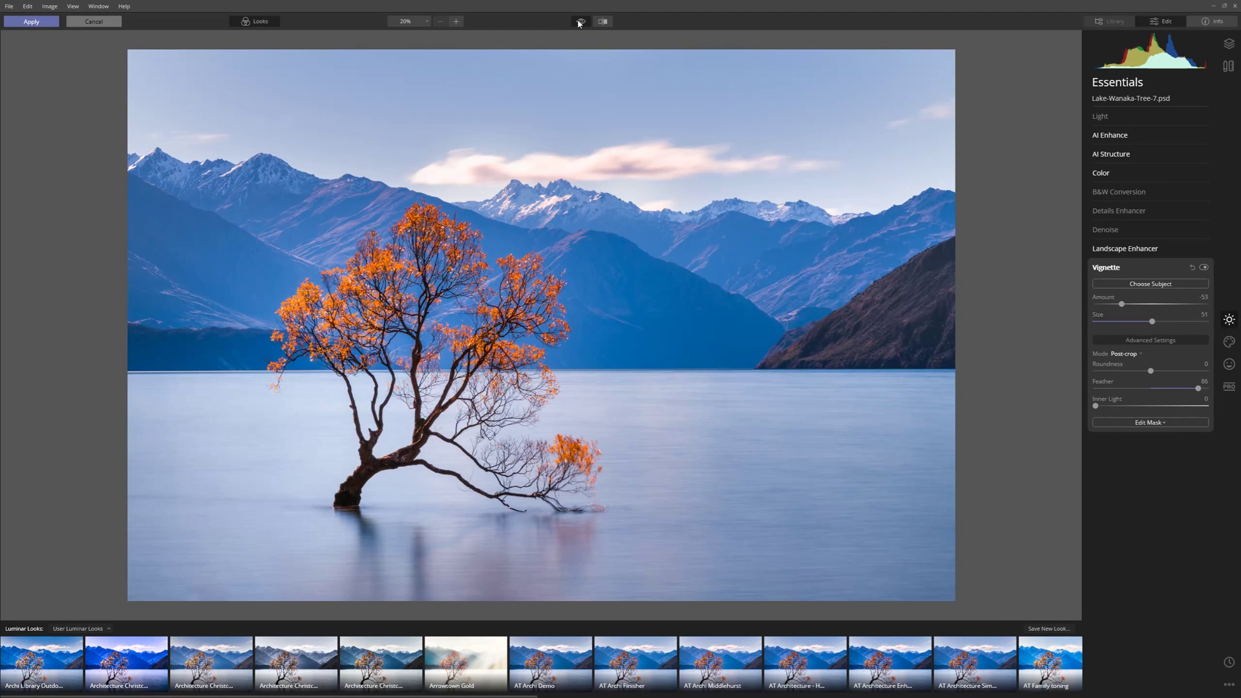
- Compare the edit with the original using the preview toggle and Before/After split view
left_click(580, 22)
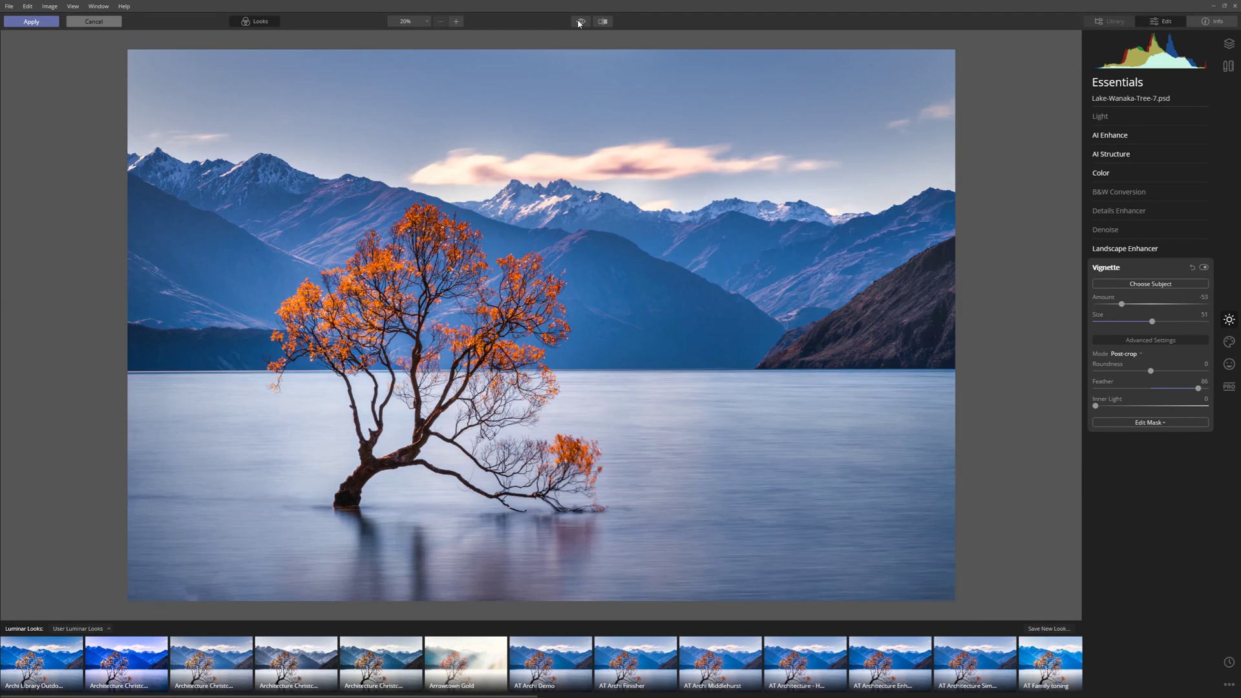
left_click(580, 22)
left_click(580, 22)
left_click(606, 25)
left_click_drag(544, 101, 528, 158)
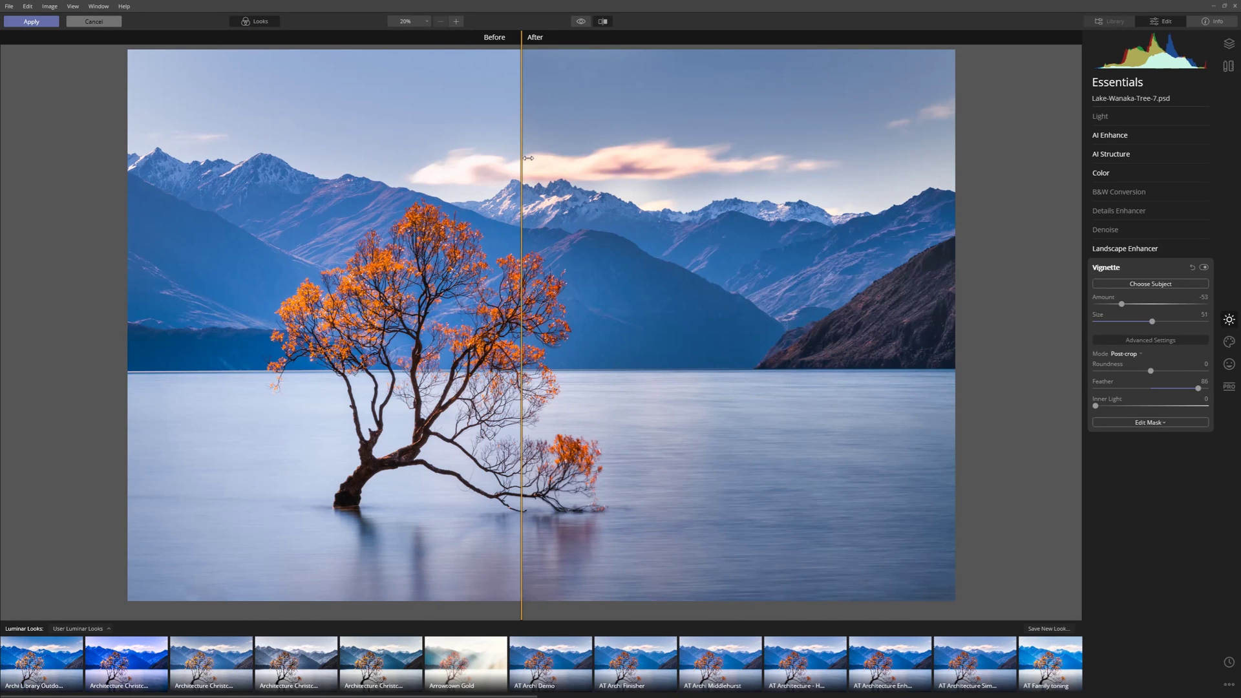
left_click(603, 22)
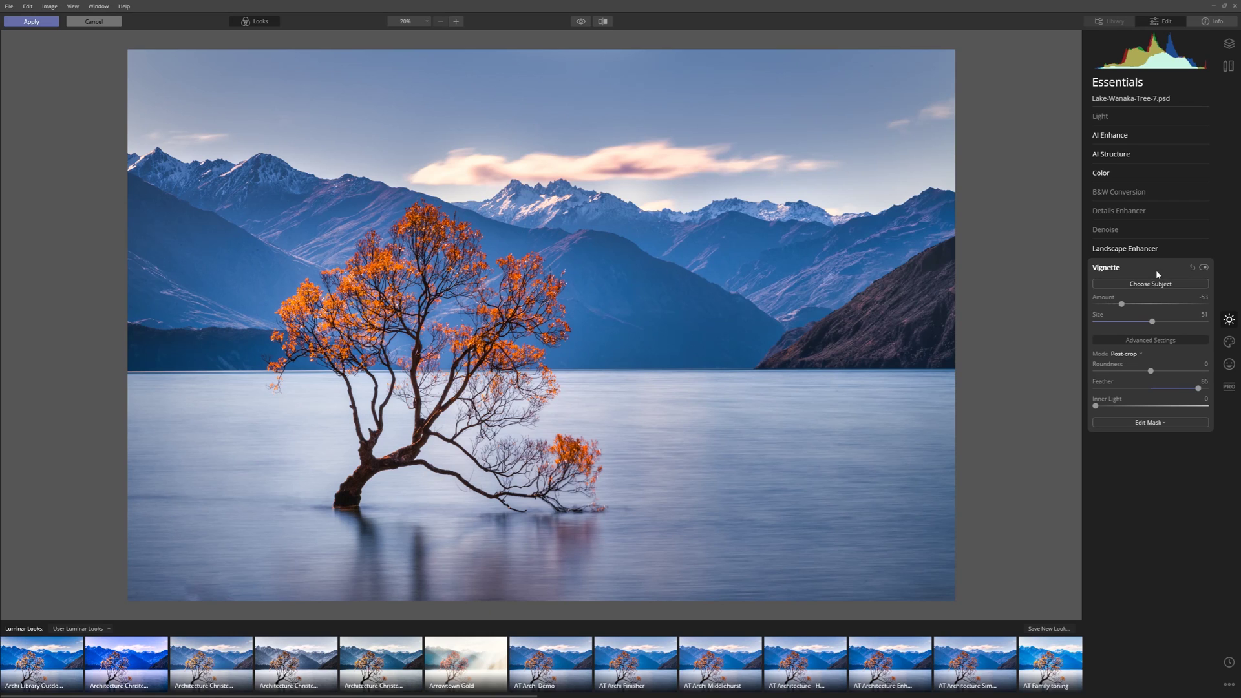
left_click(1230, 342)
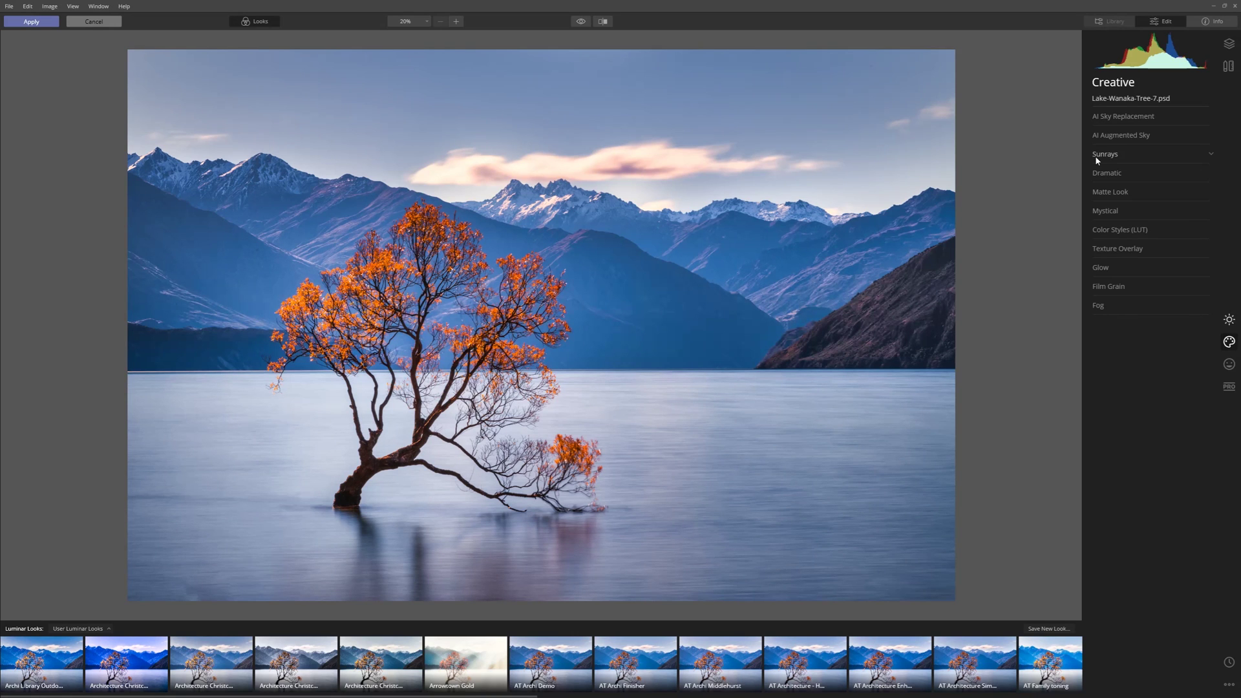
- Set the Dramatic filter Amount to about 21
left_click(1122, 178)
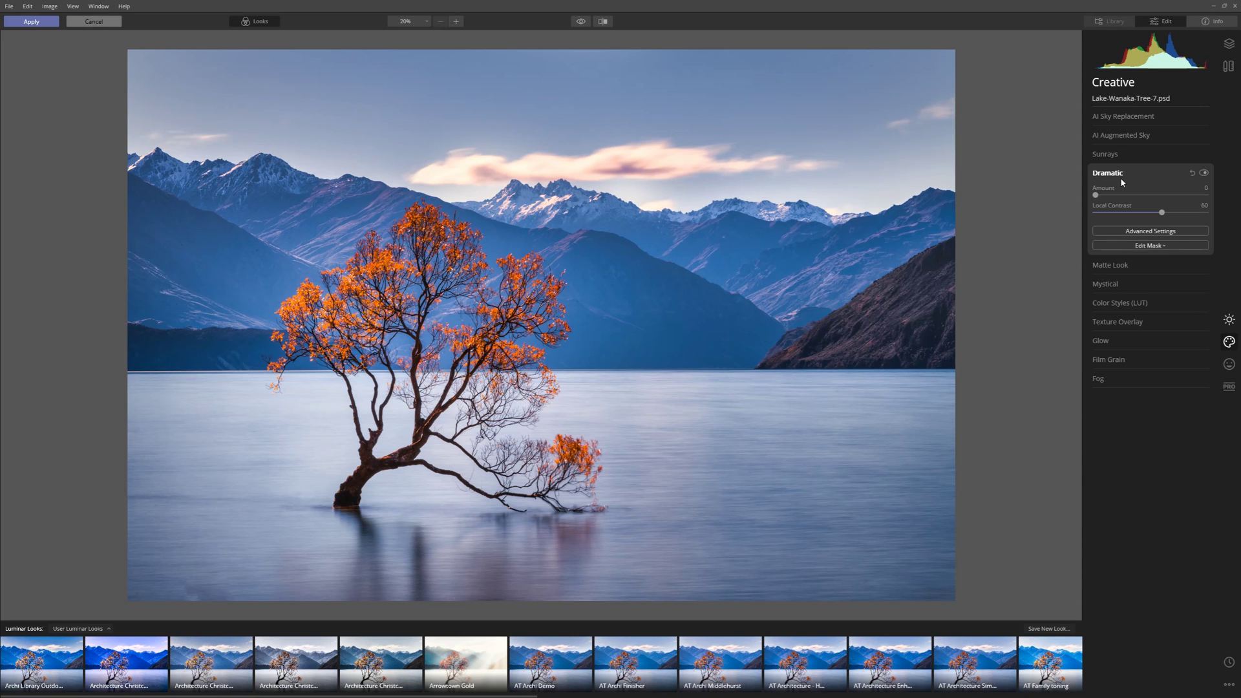
left_click_drag(1097, 196, 1122, 221)
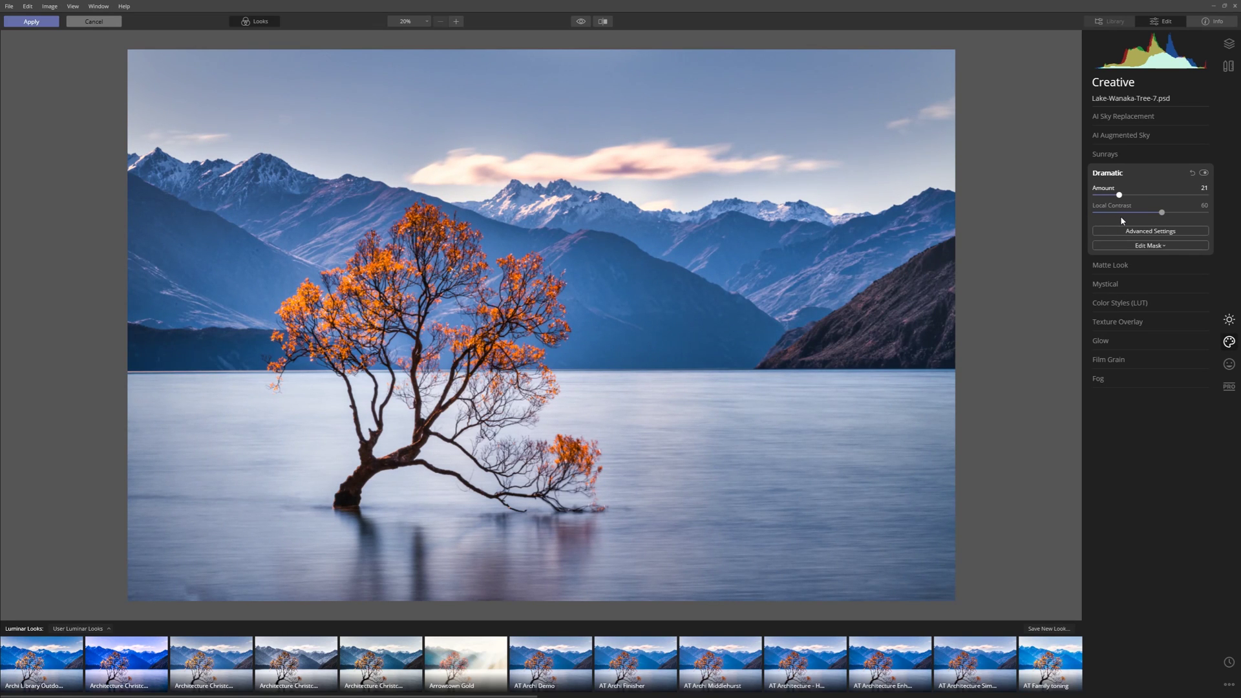
- Push the Mystical Amount high, then dial it back to 23
left_click(1119, 284)
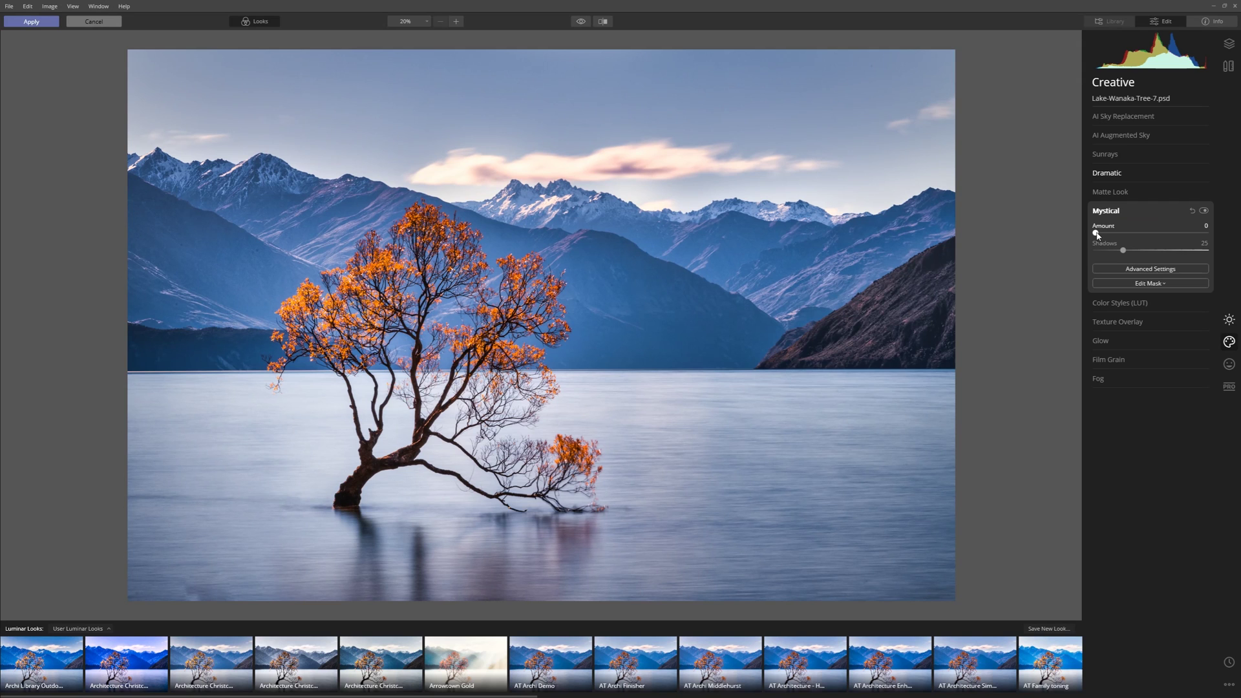
left_click_drag(1096, 235, 1206, 236)
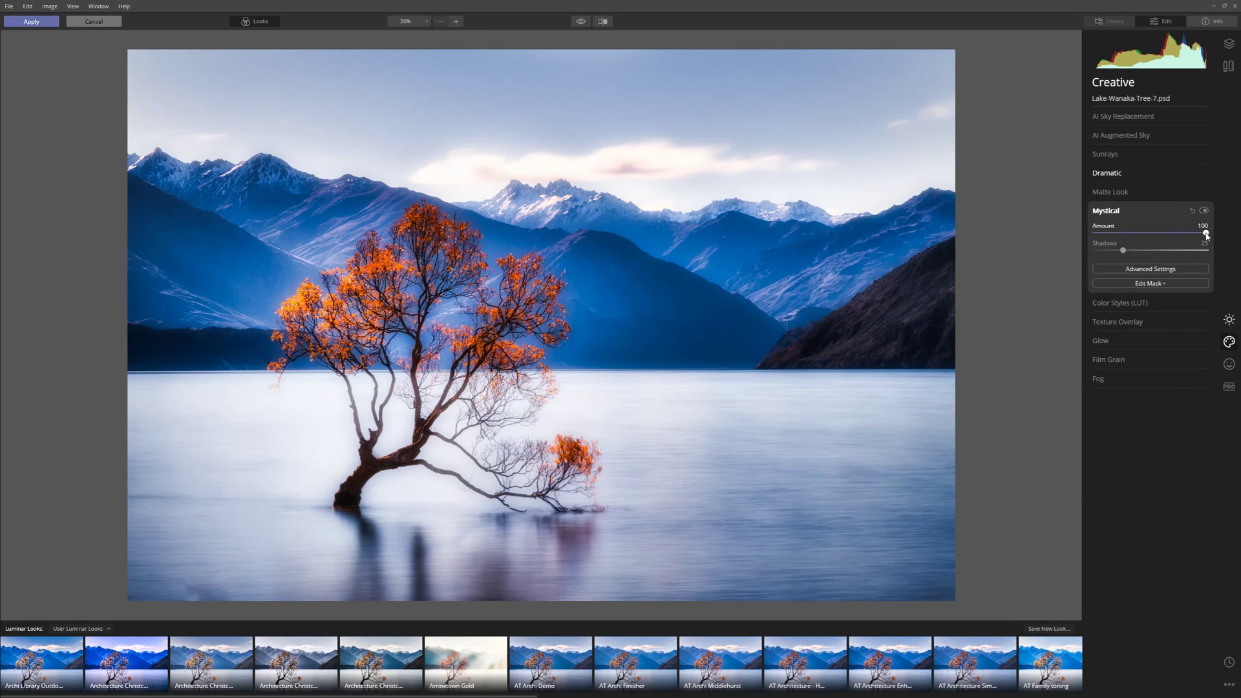
left_click_drag(1206, 236, 1122, 242)
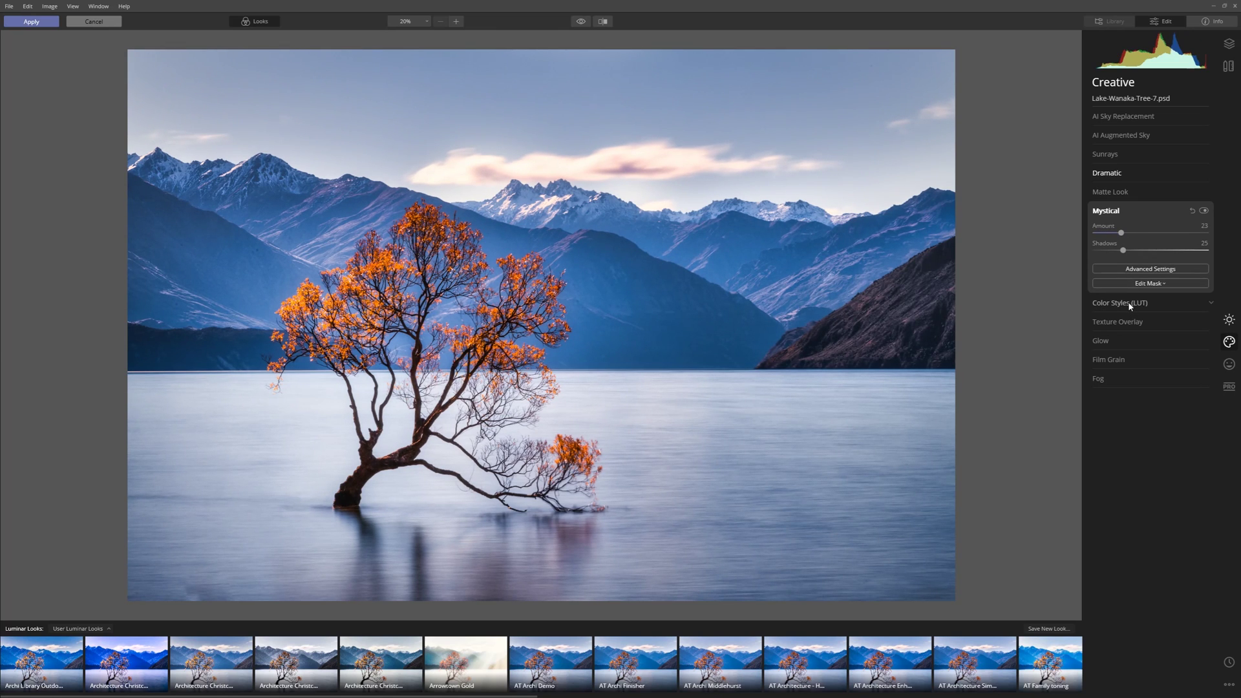
- Apply the Red Trace LUT from Color Styles and set its Amount to 23
left_click(1109, 304)
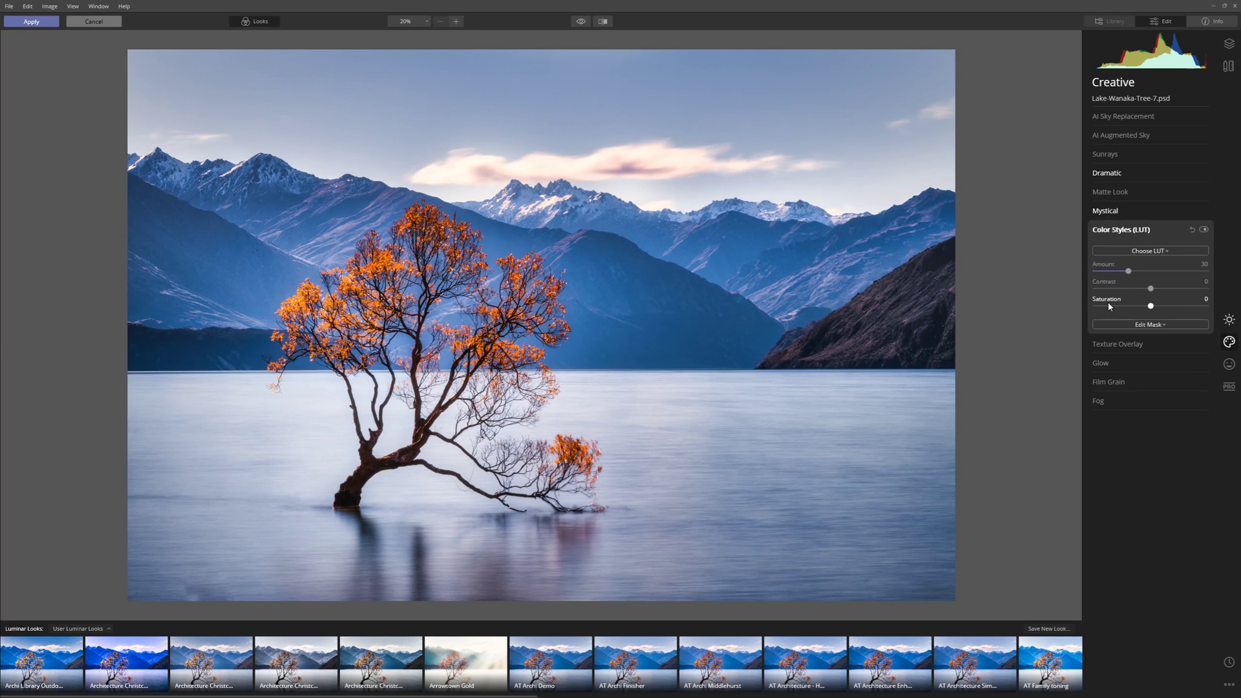
left_click(1143, 252)
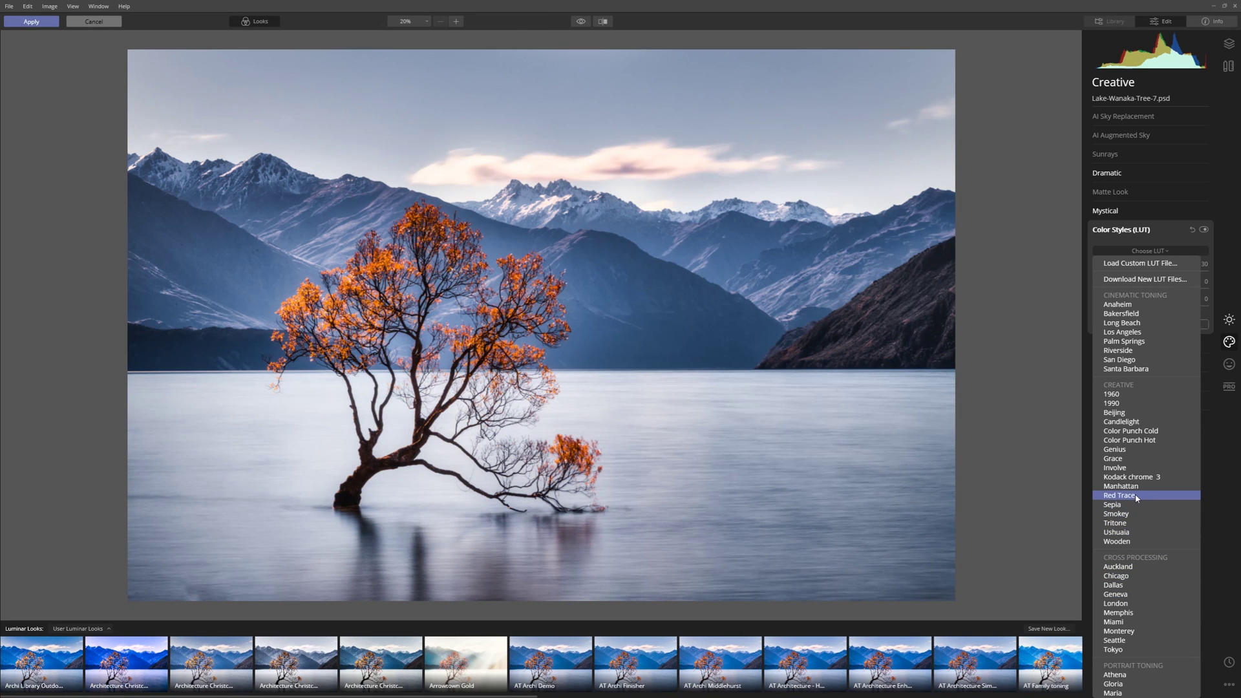
left_click(1137, 497)
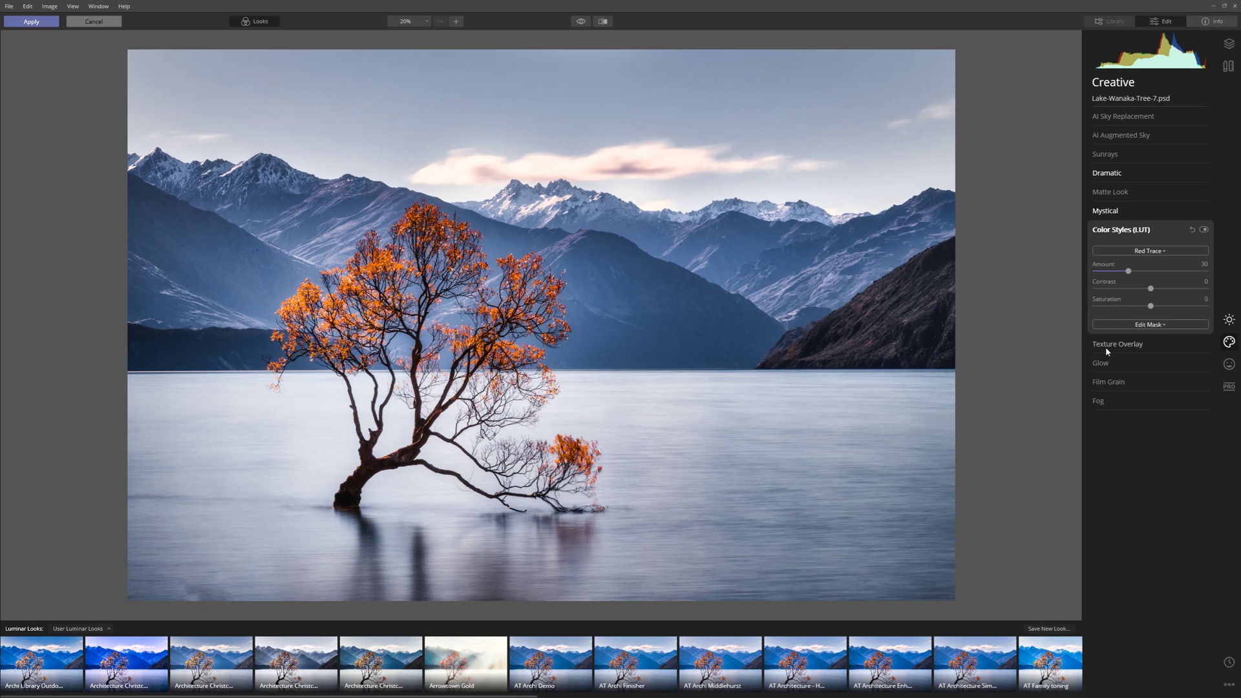
left_click_drag(1128, 273, 1236, 282)
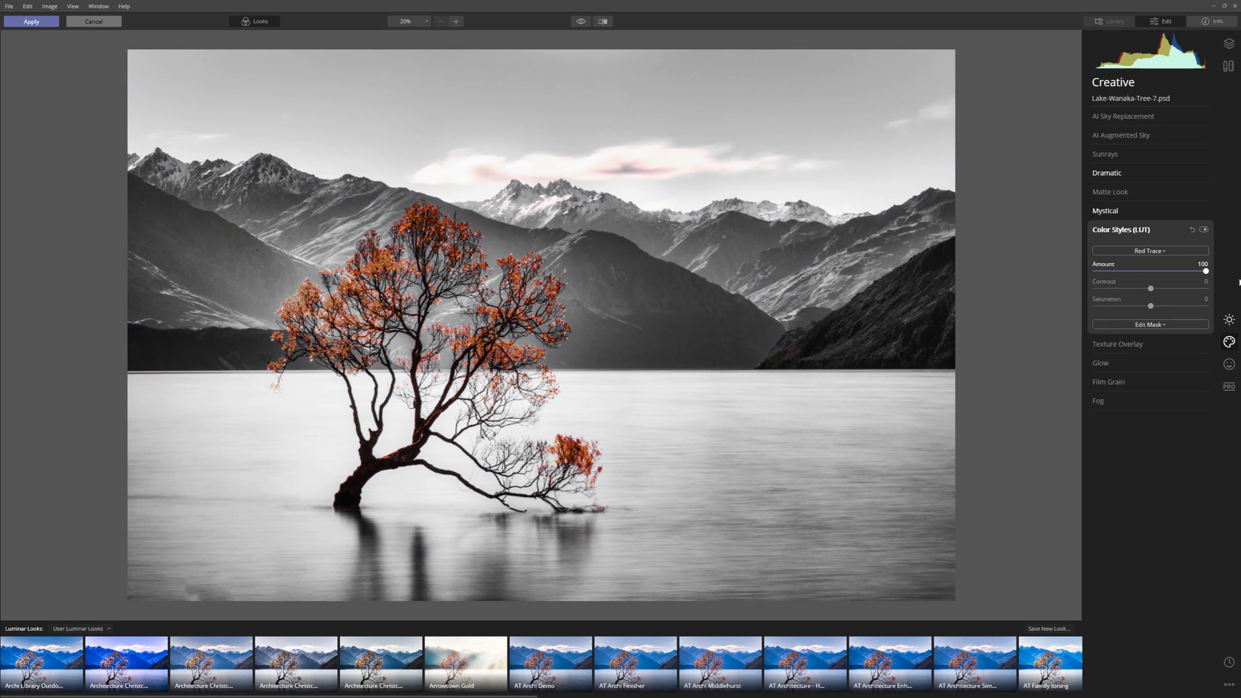
left_click_drag(1239, 283, 1096, 283)
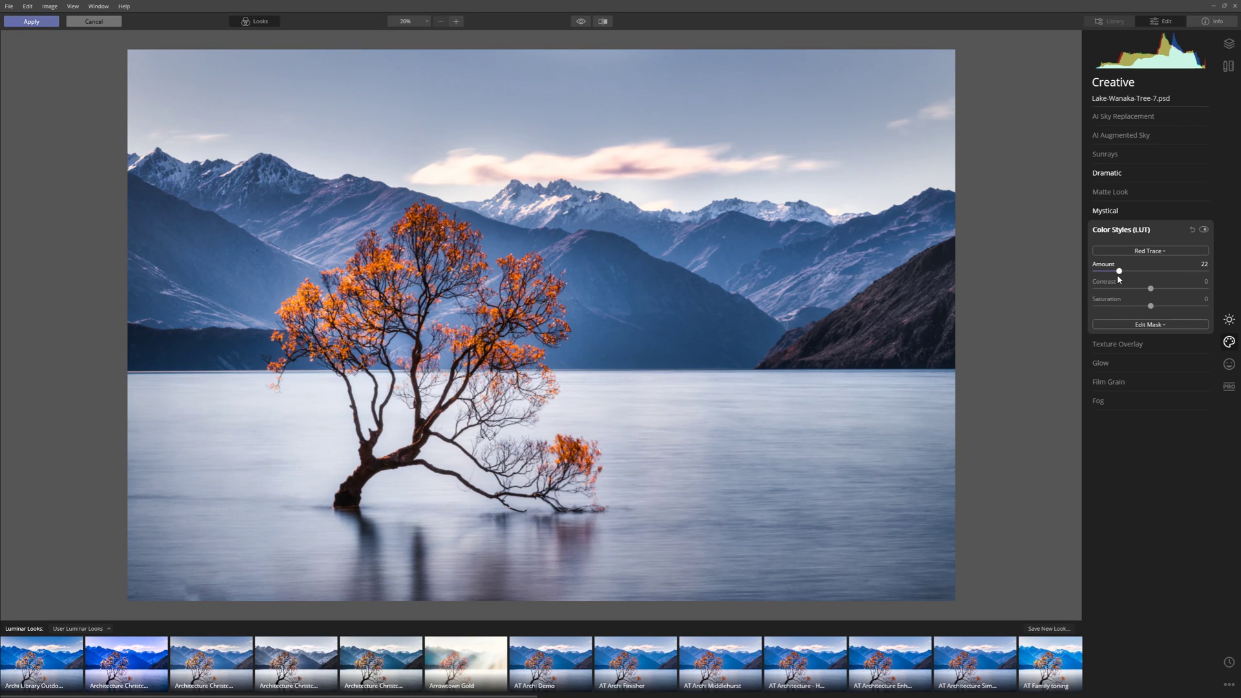
left_click_drag(1118, 278, 1120, 278)
- Add Light Fog at Amount 53 over the whole photo
left_click(1133, 406)
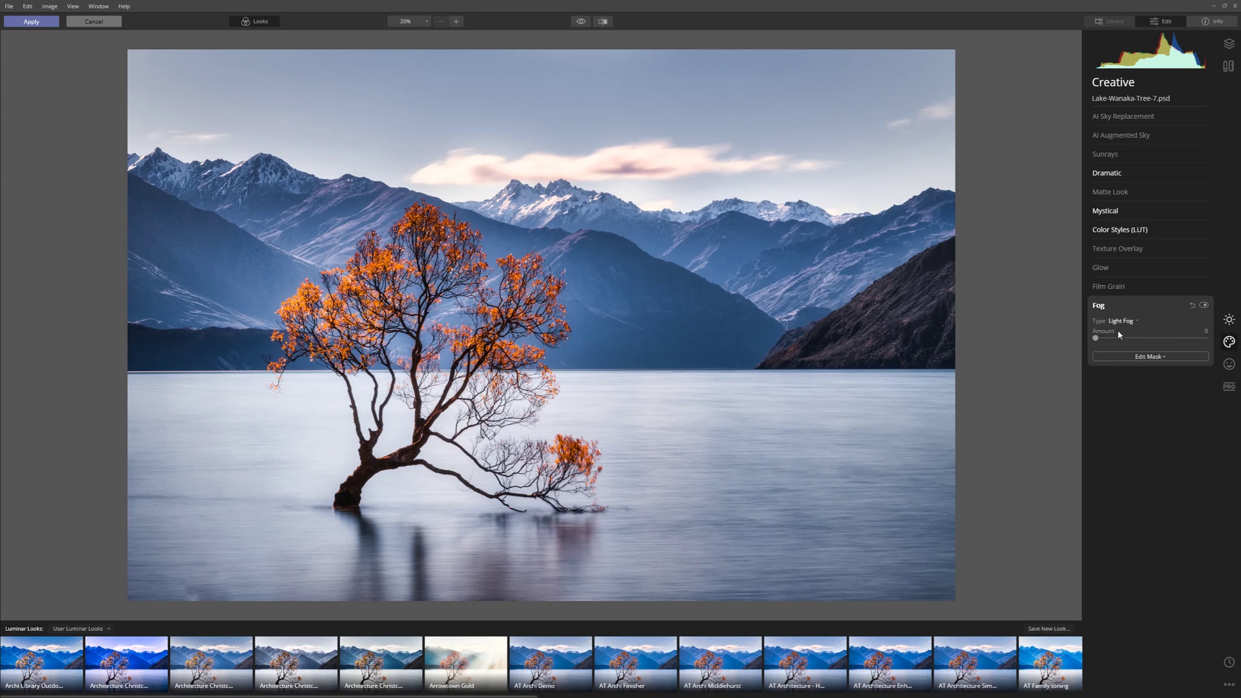
left_click_drag(1097, 340, 1156, 343)
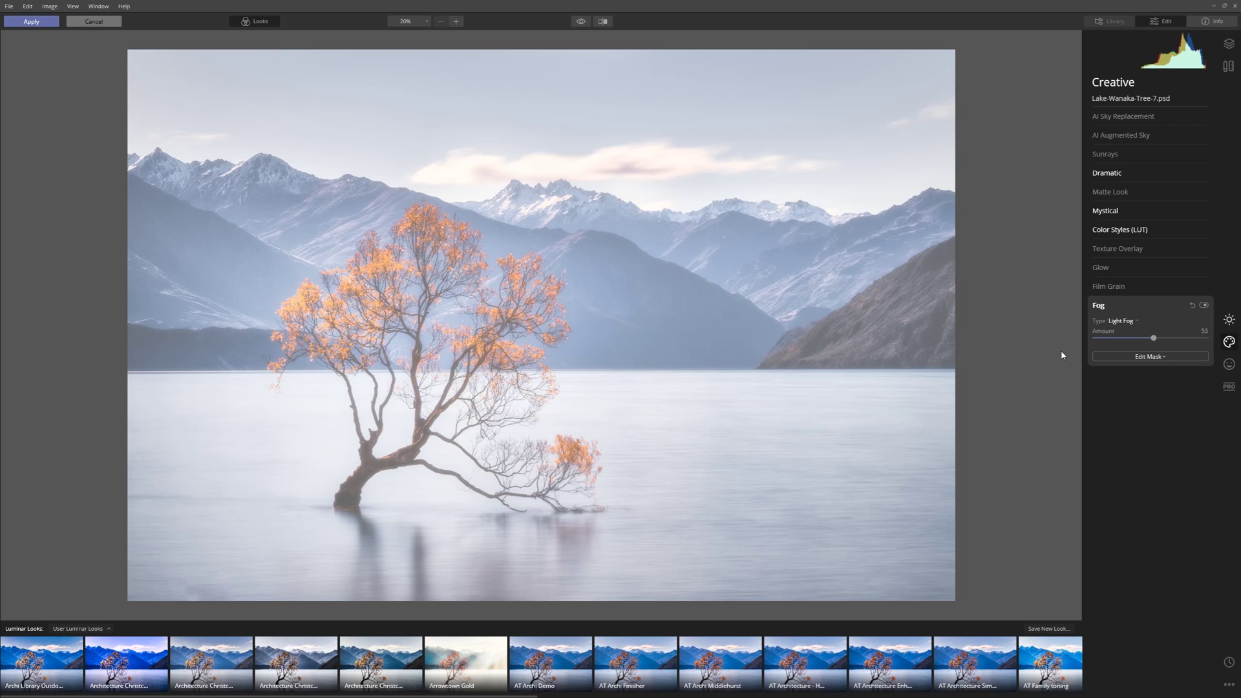
left_click(1143, 359)
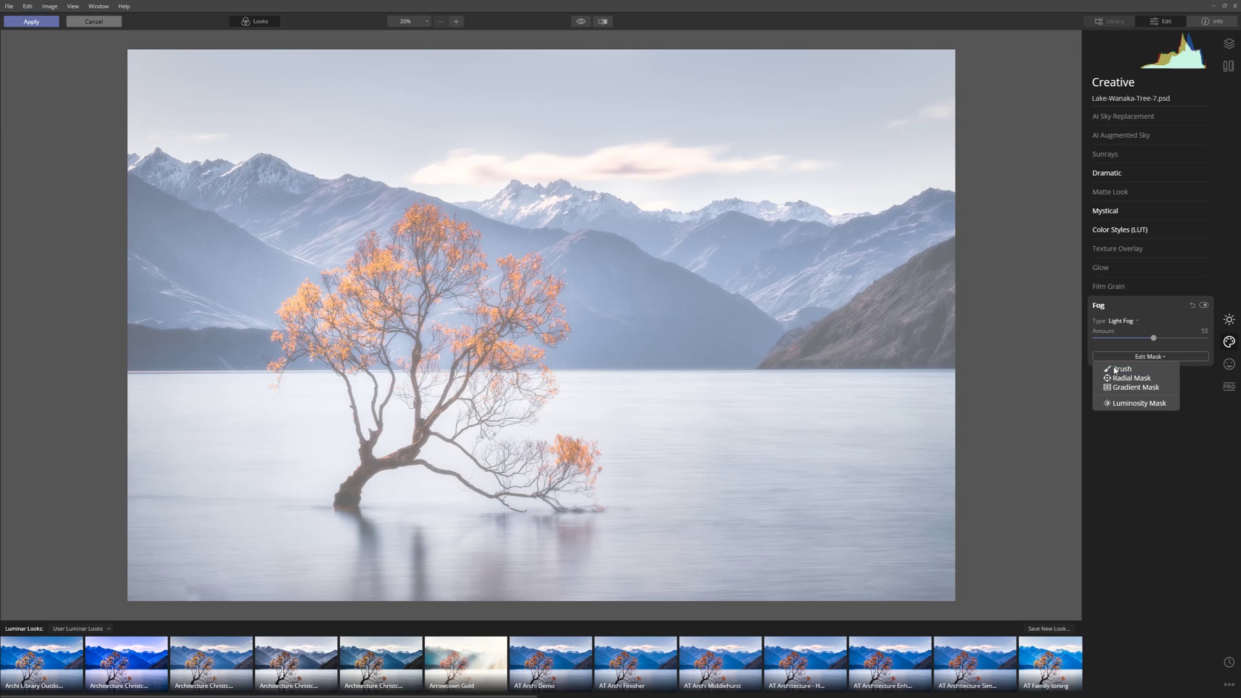
- Brush the fog mask across the lake from the left edge up to the tree
left_click(1115, 369)
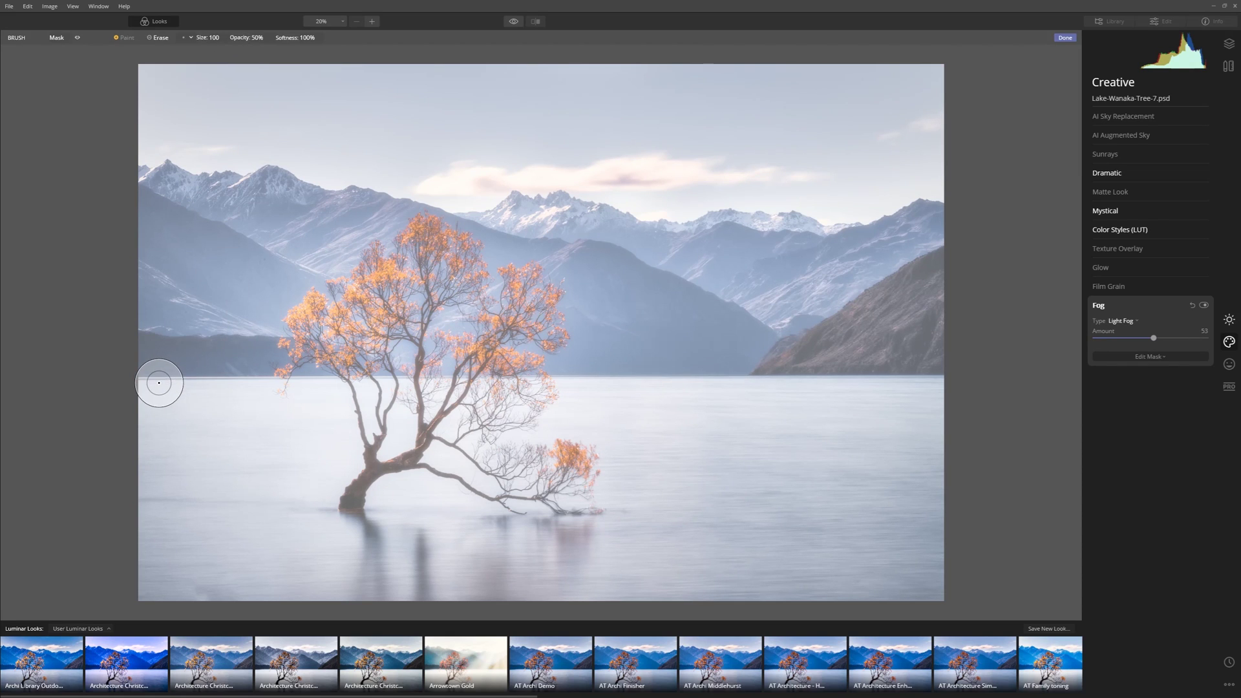
scroll(154, 375, "up", 10)
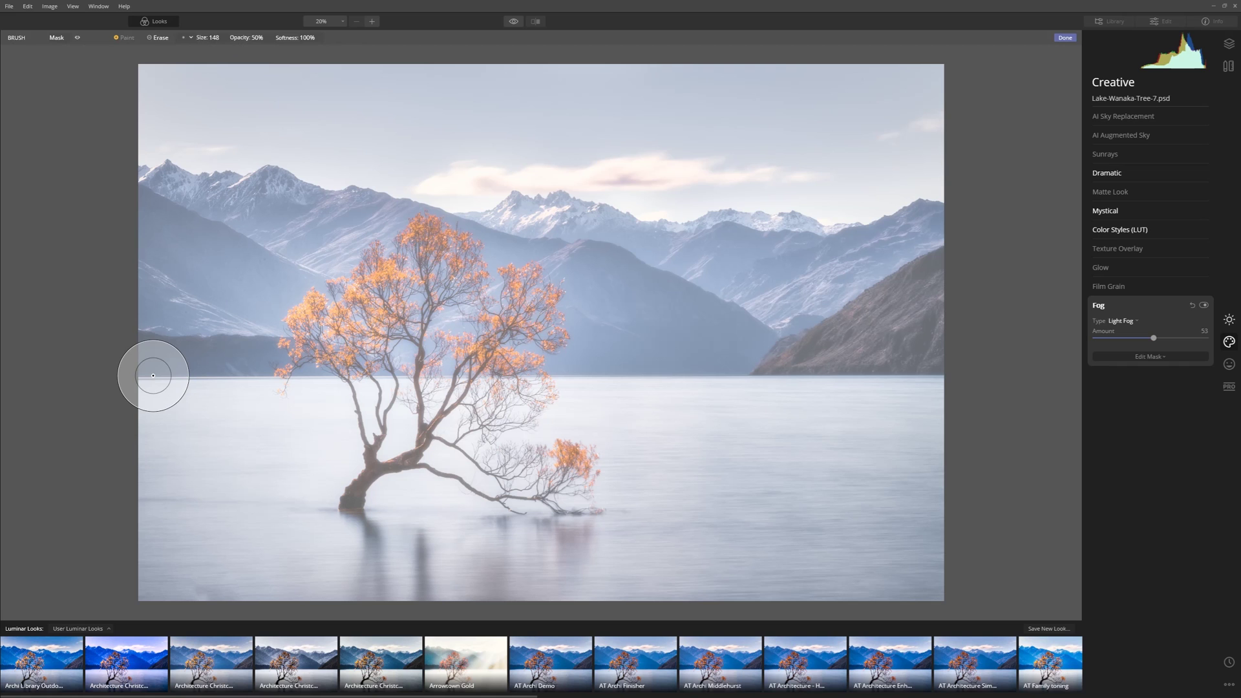
scroll(154, 376, "up", 7)
mouse_move(141, 375)
left_mouse_down()
mouse_move(319, 368)
mouse_move(111, 369)
left_mouse_up()
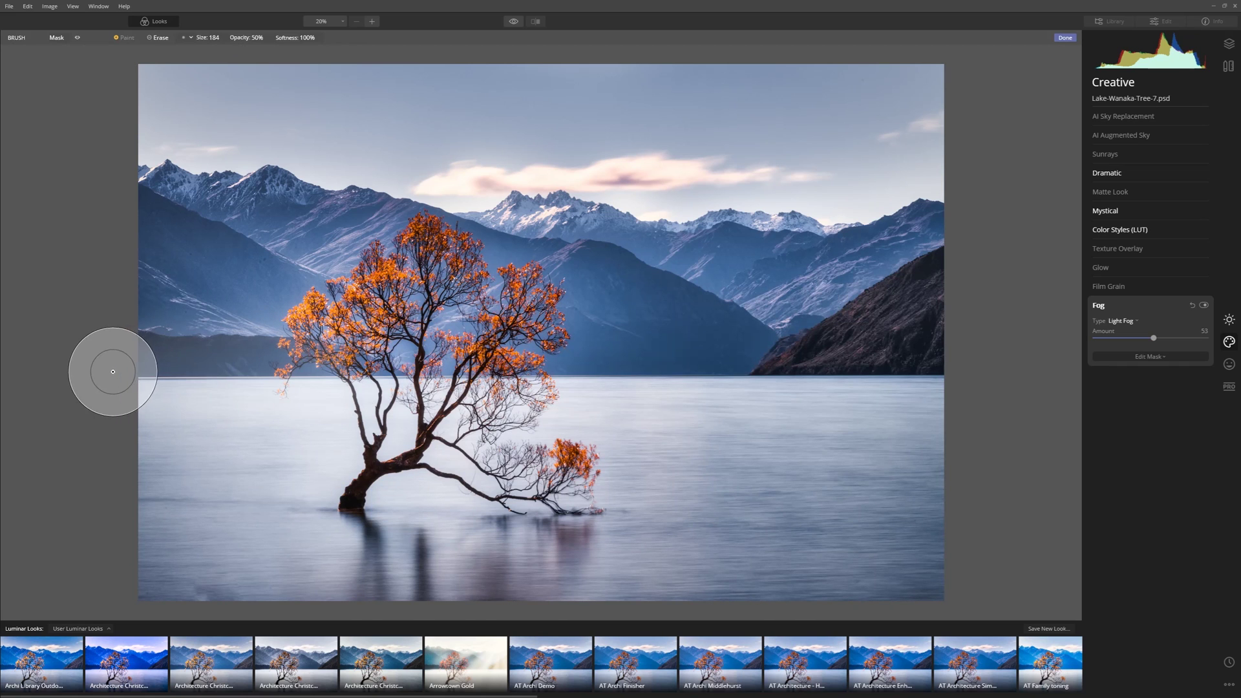
mouse_move(712, 373)
left_mouse_down()
mouse_move(1004, 379)
mouse_move(182, 374)
left_mouse_up()
- With a smaller brush, paint fog along the horizon right of and close to the tree
key("bracketleft")
key("bracketleft")
key("bracketleft")
key("bracketleft")
key("bracketleft")
key("bracketleft")
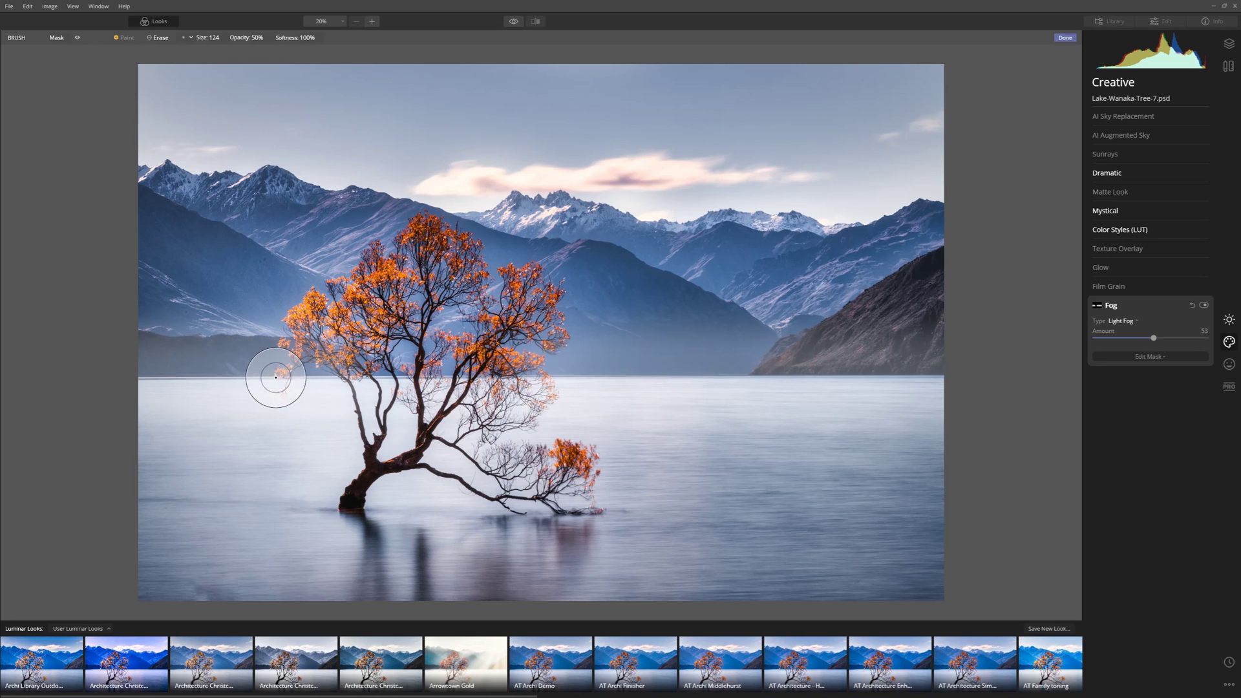
key("bracketleft")
key("bracketleft")
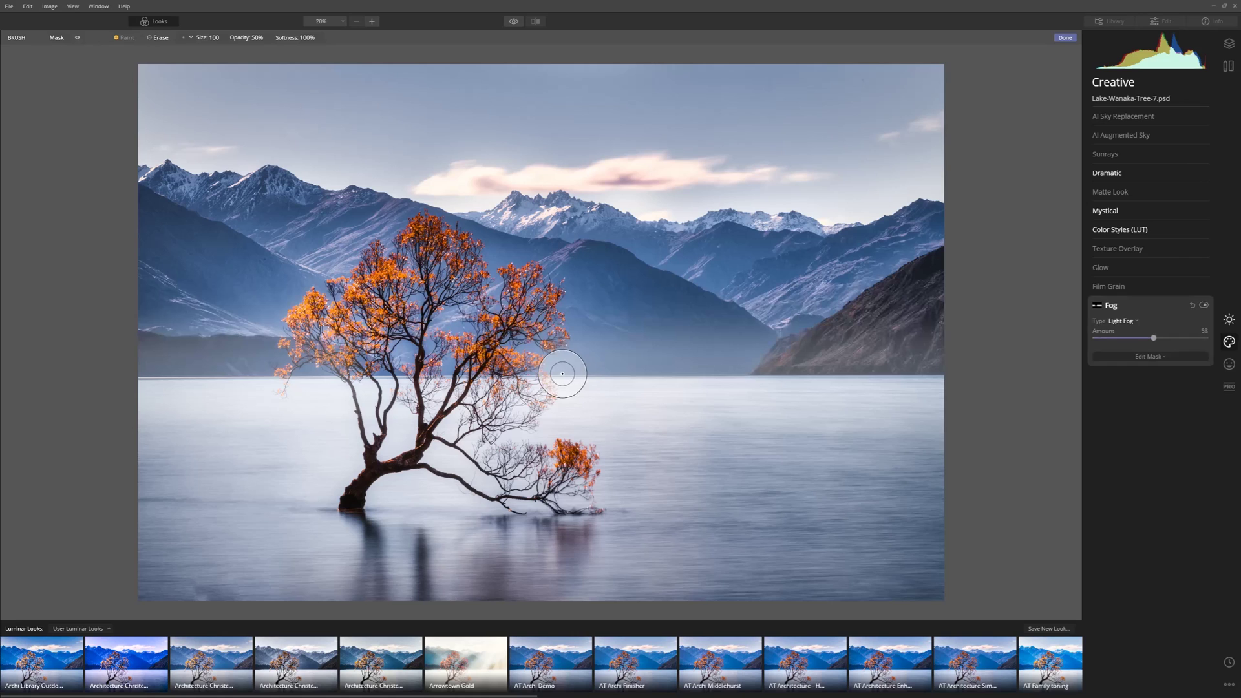
left_click_drag(554, 375, 741, 375)
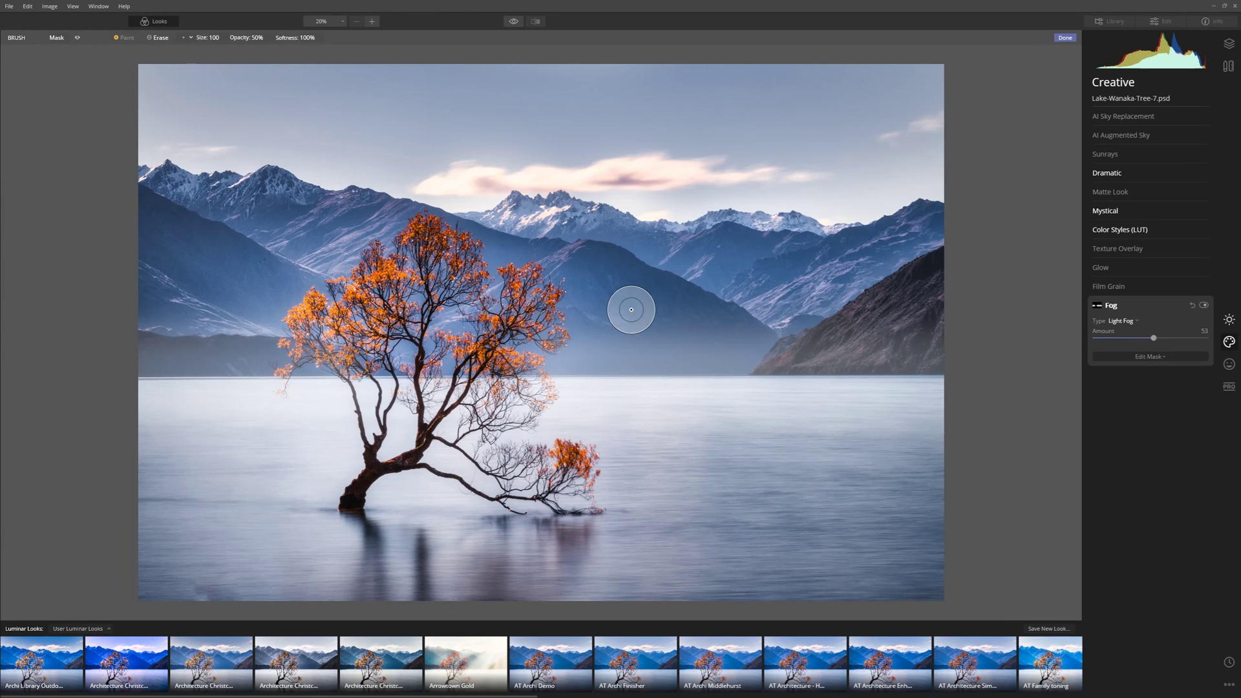
key("bracketleft")
key("bracketleft")
key("bracketleft")
key("bracketleft")
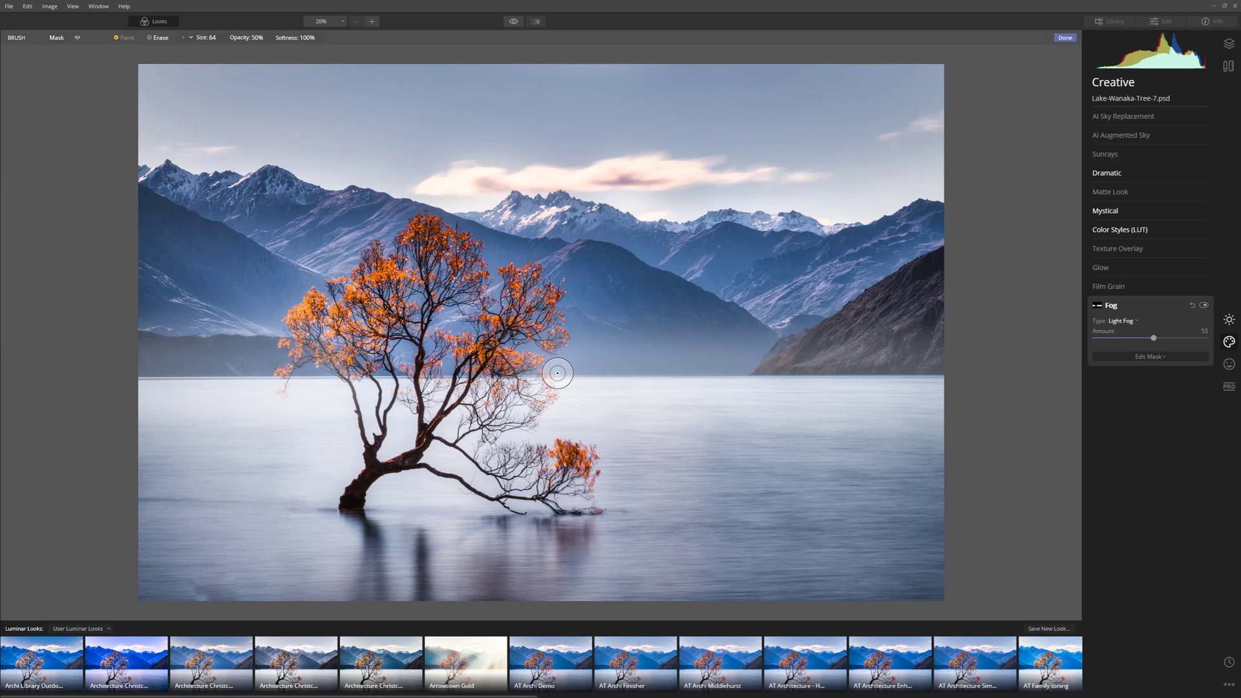
left_click_drag(710, 373, 740, 372)
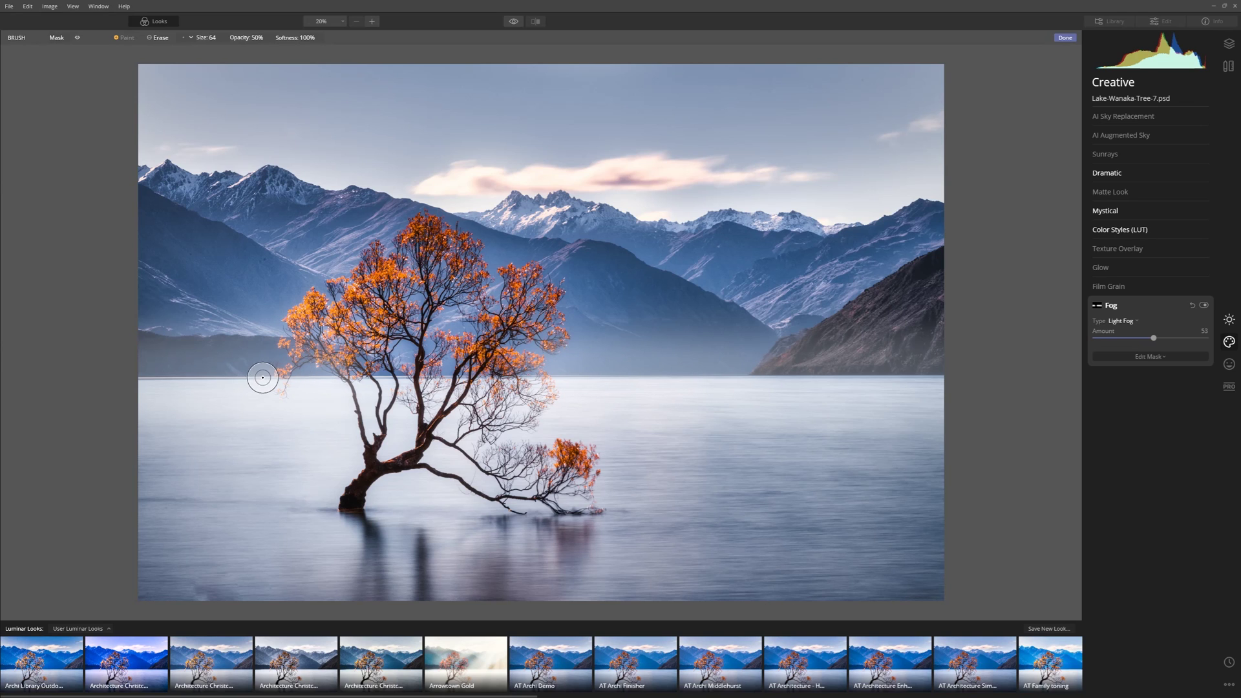
key("bracketright")
key("bracketright")
key("bracketright")
key("bracketright")
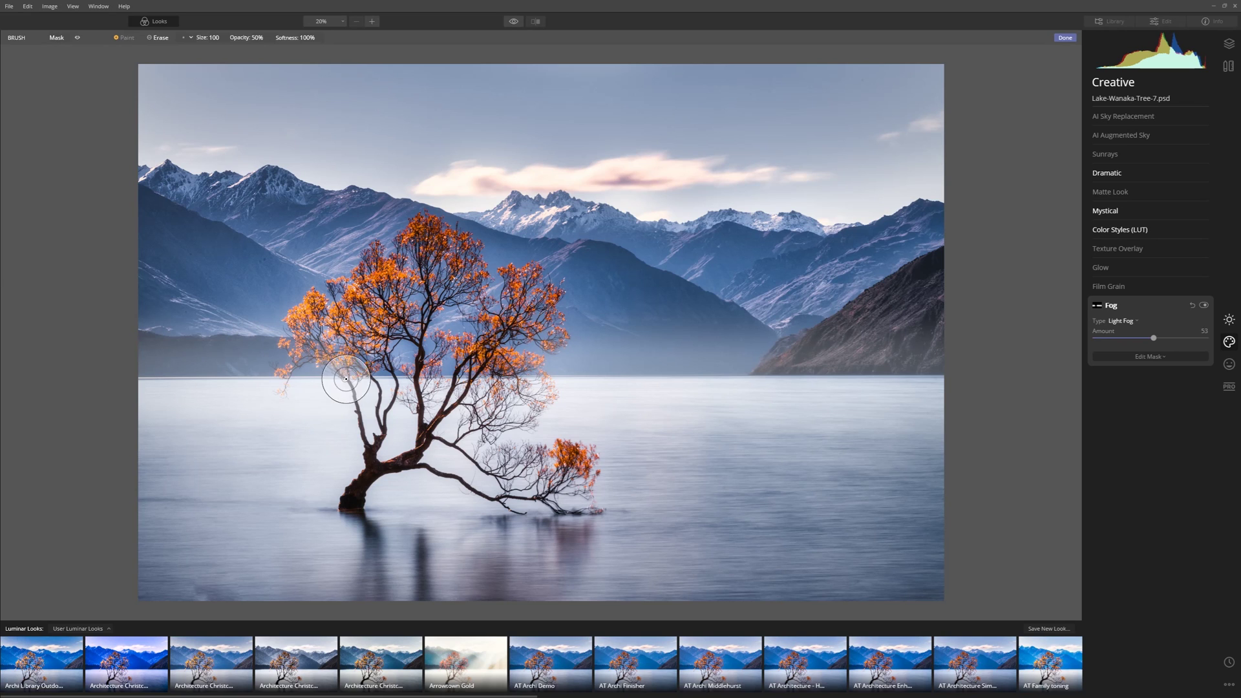
key("bracketleft")
key("bracketleft")
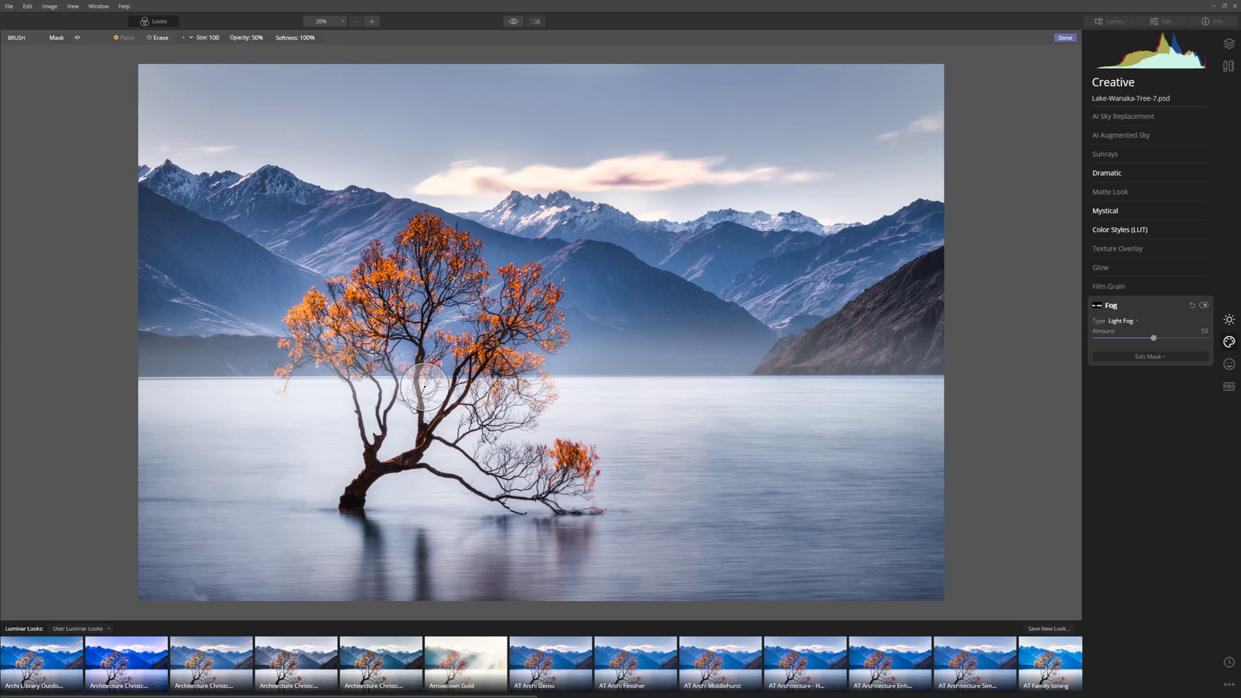
key("bracketleft")
key("bracketleft")
key("bracketleft")
key("bracketleft")
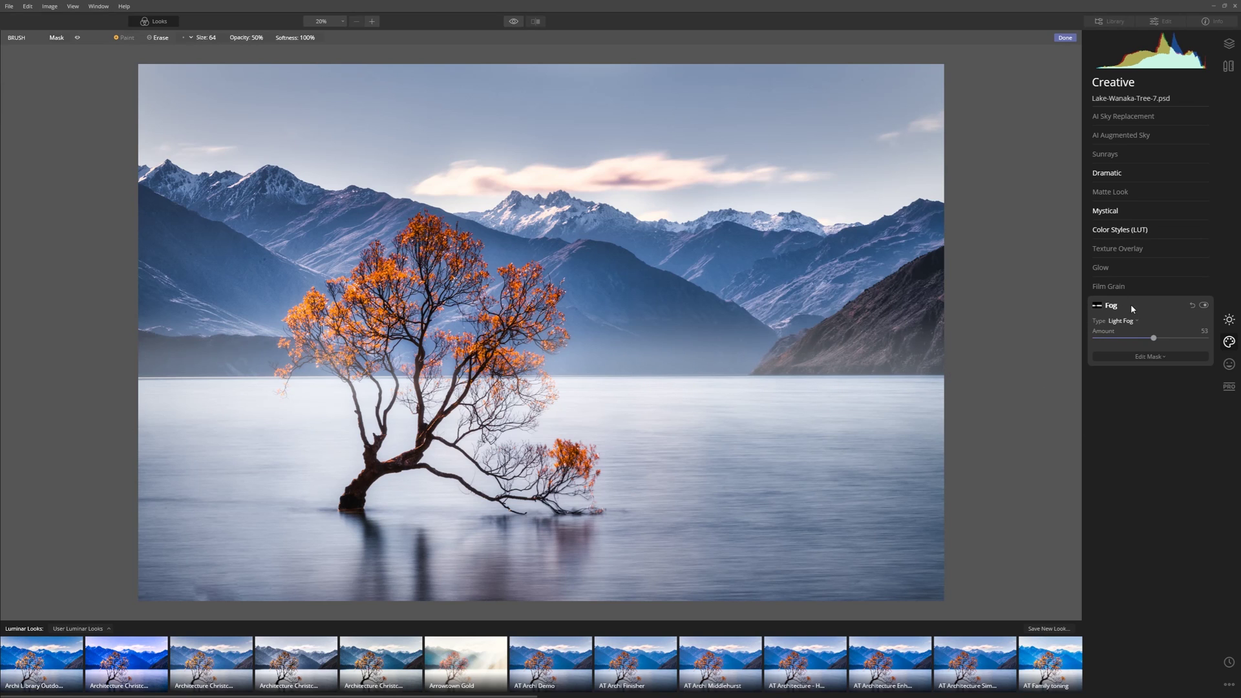
- Compare the photo with Fog off and on, then lower Fog Amount to 34
left_click(1206, 306)
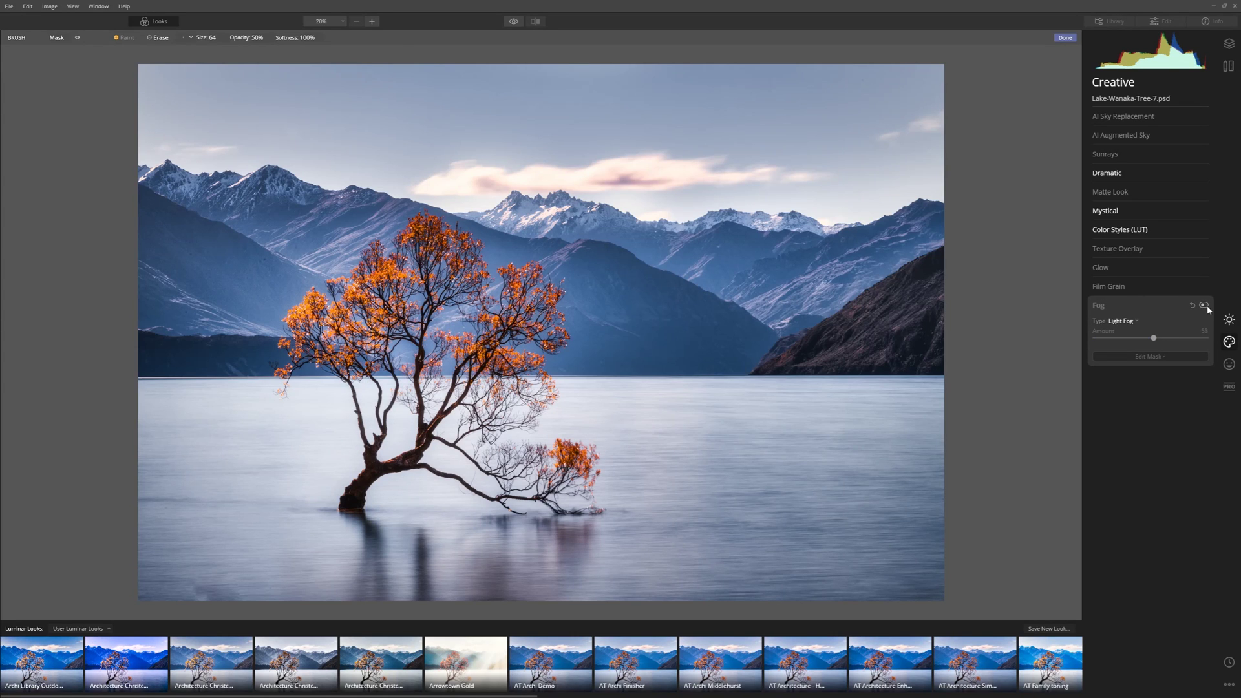
left_click(1205, 306)
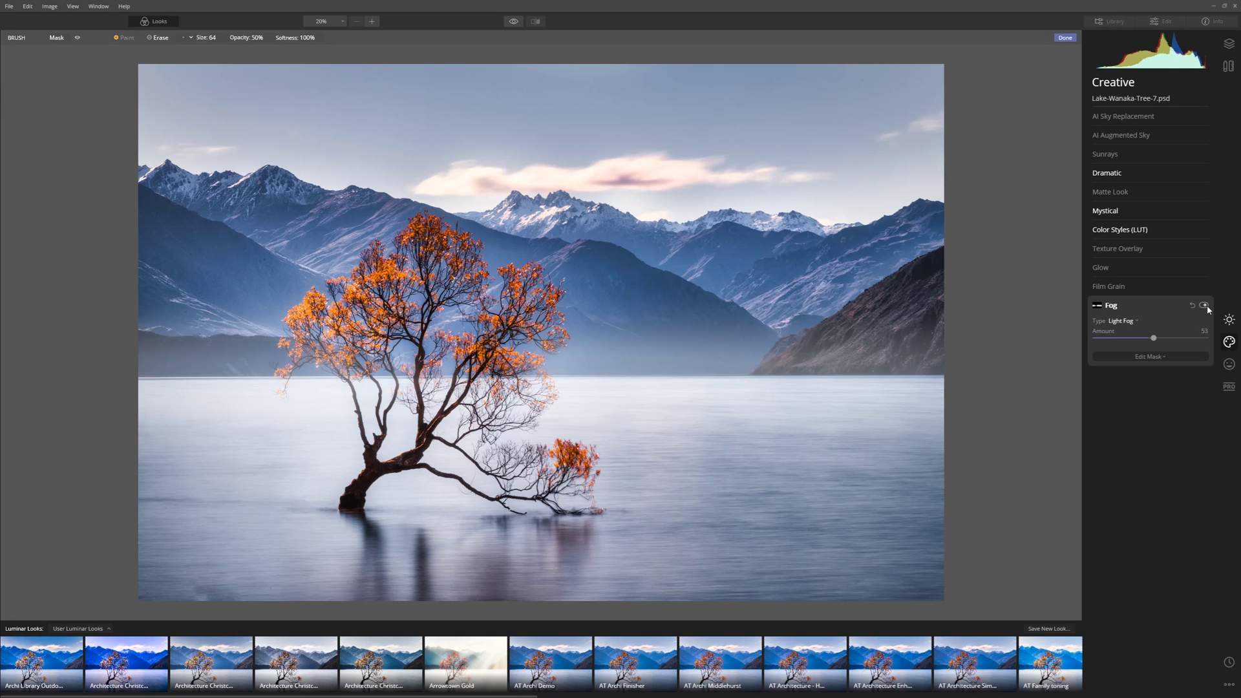
left_click(1206, 306)
left_click(1206, 307)
left_click_drag(1156, 341, 1135, 341)
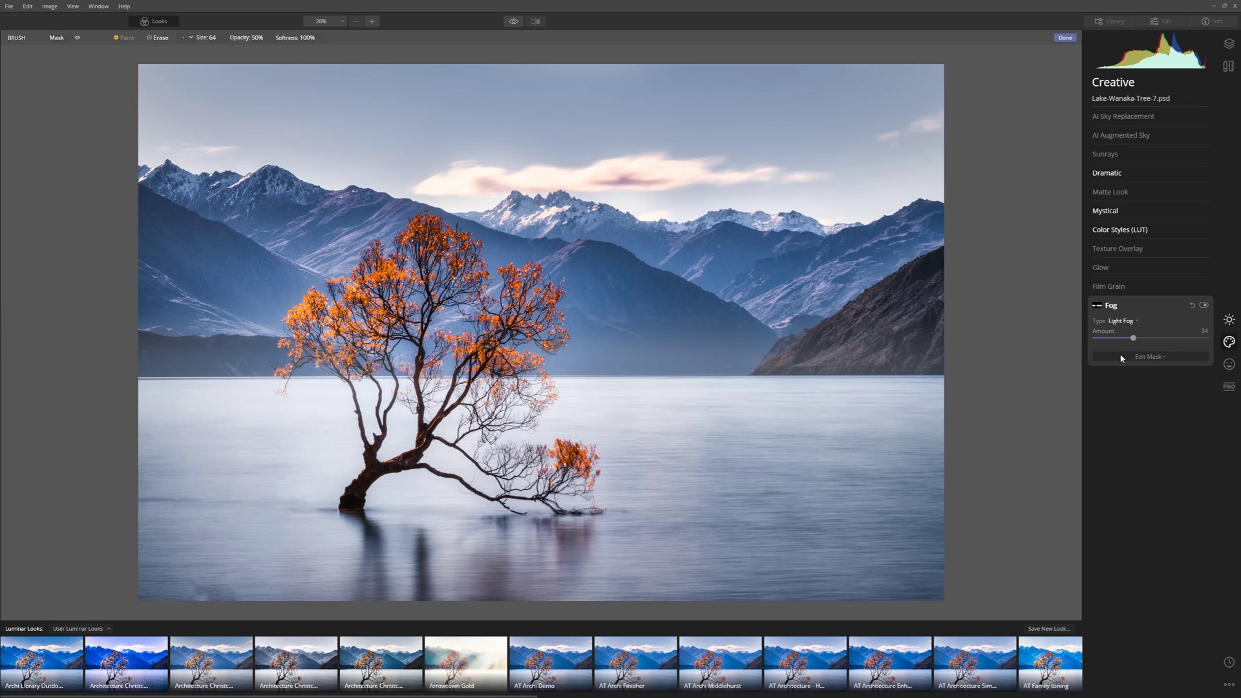
- In the Layers panel, test adjustment strengths 0, 50 and 100, then set 62
left_click(1228, 45)
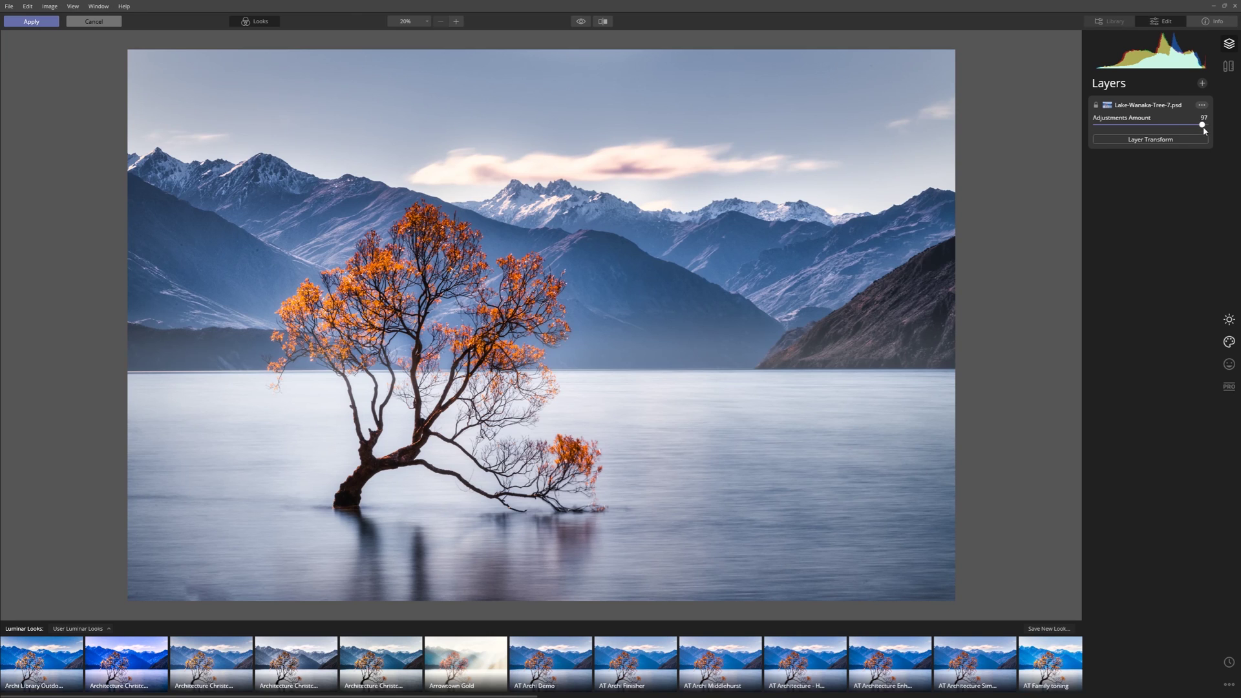
left_click_drag(1206, 126, 1038, 128)
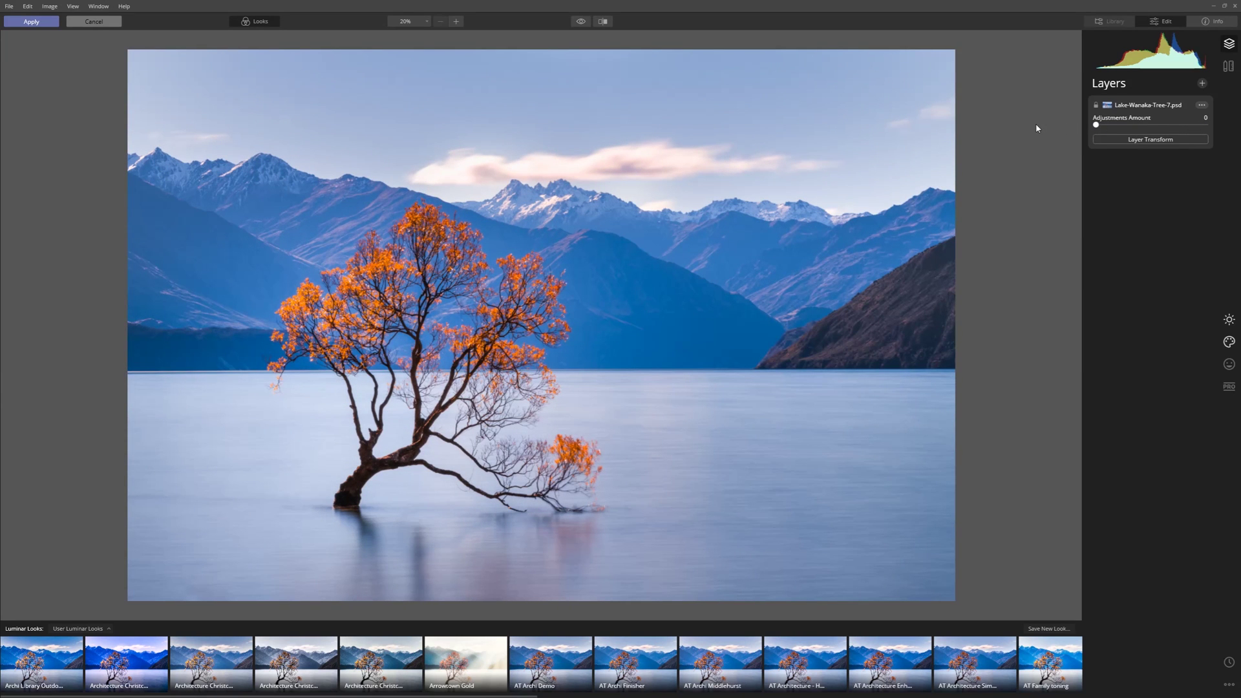
left_click(1150, 125)
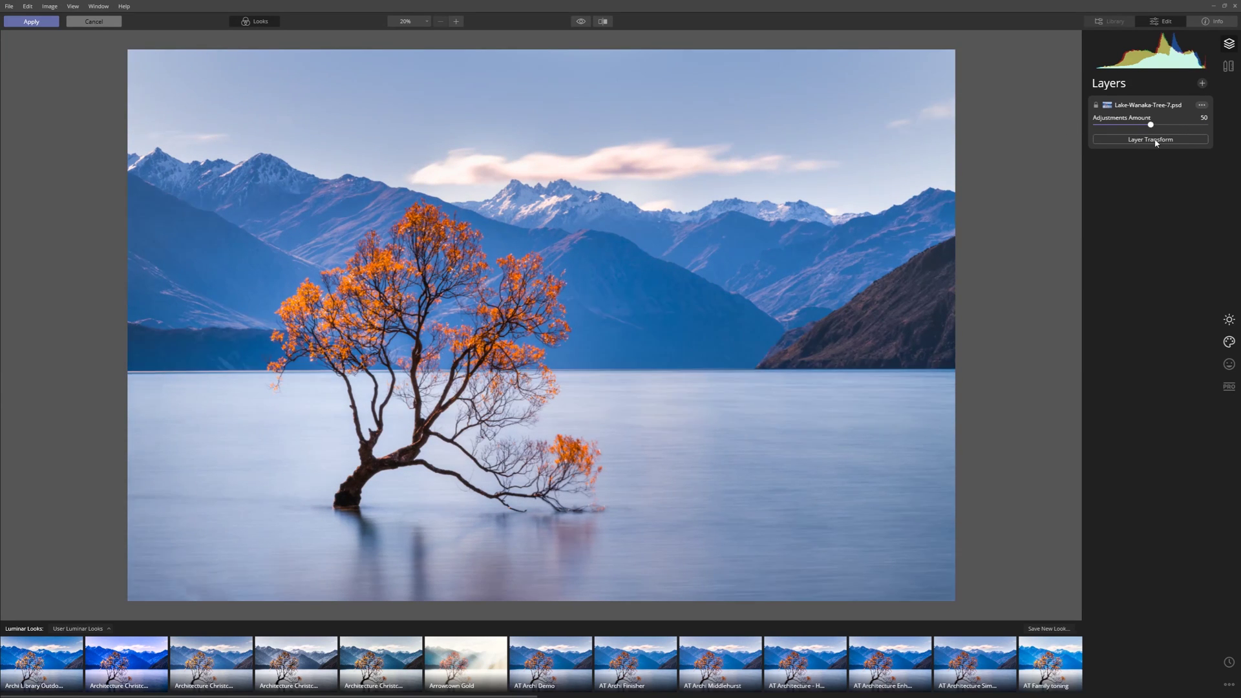
left_click(1205, 124)
left_click(1151, 125)
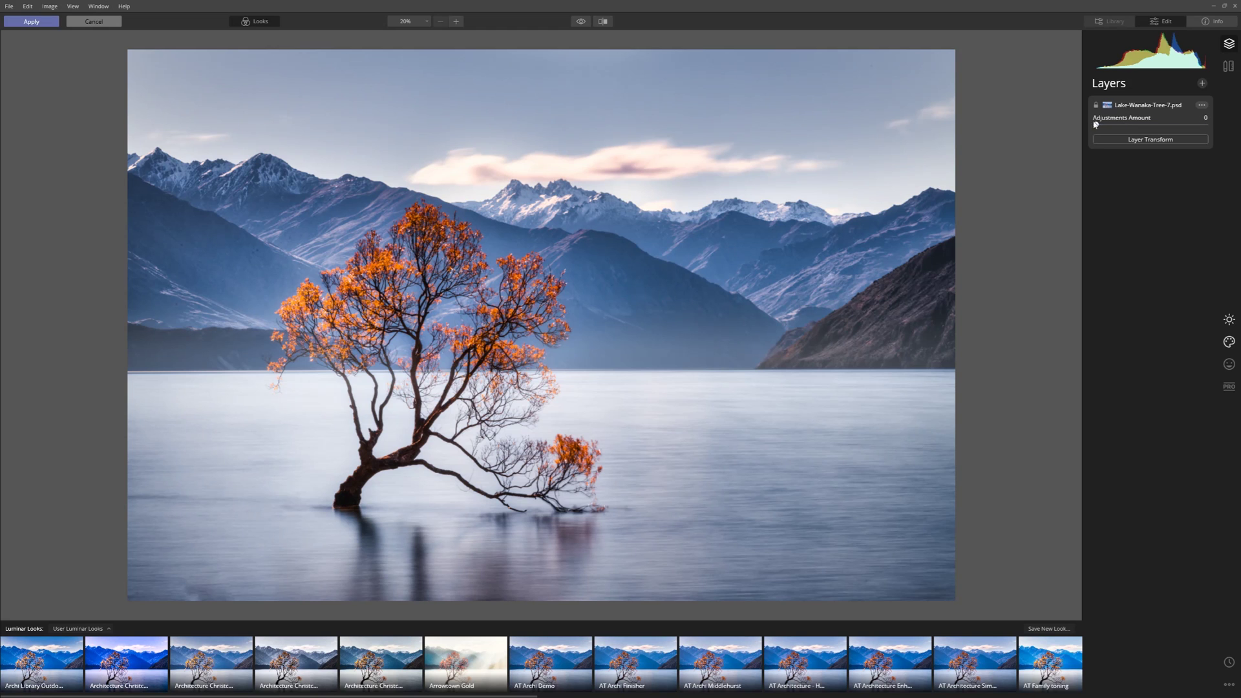
left_click(1165, 125)
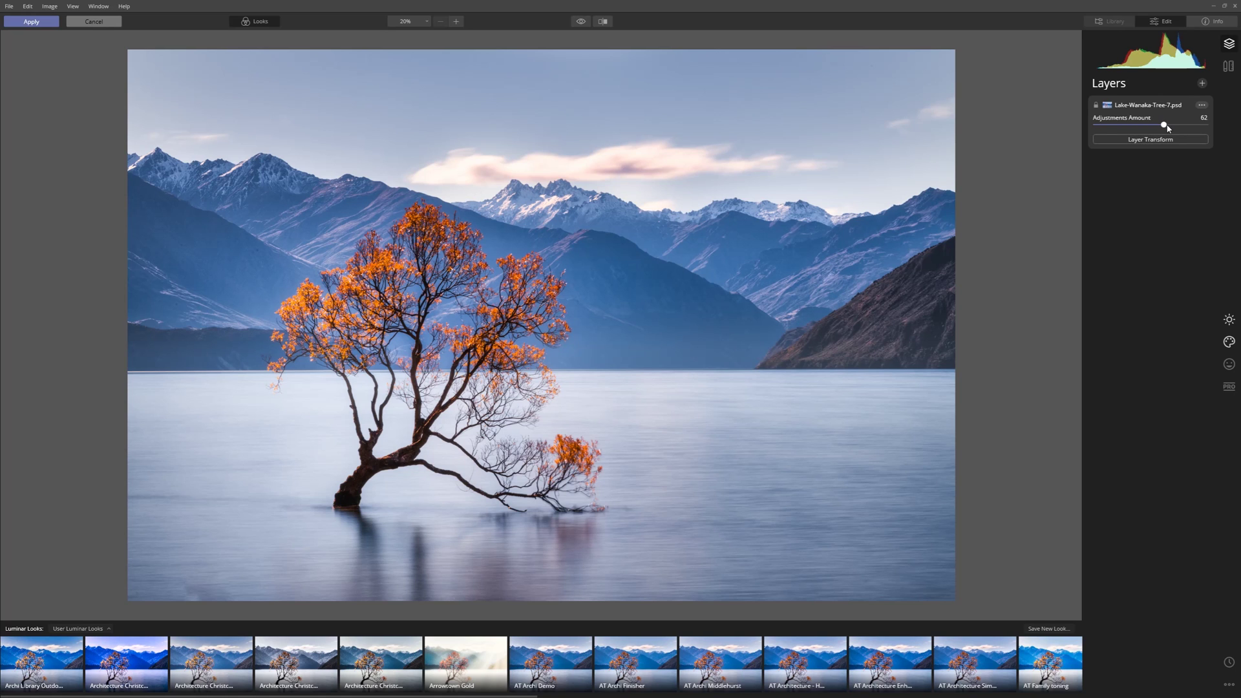
- Fine-tune the adjustments strength and send the edits back to Photoshop
mouse_move(1168, 128)
left_mouse_down()
mouse_move(1121, 129)
mouse_move(1168, 134)
left_mouse_up()
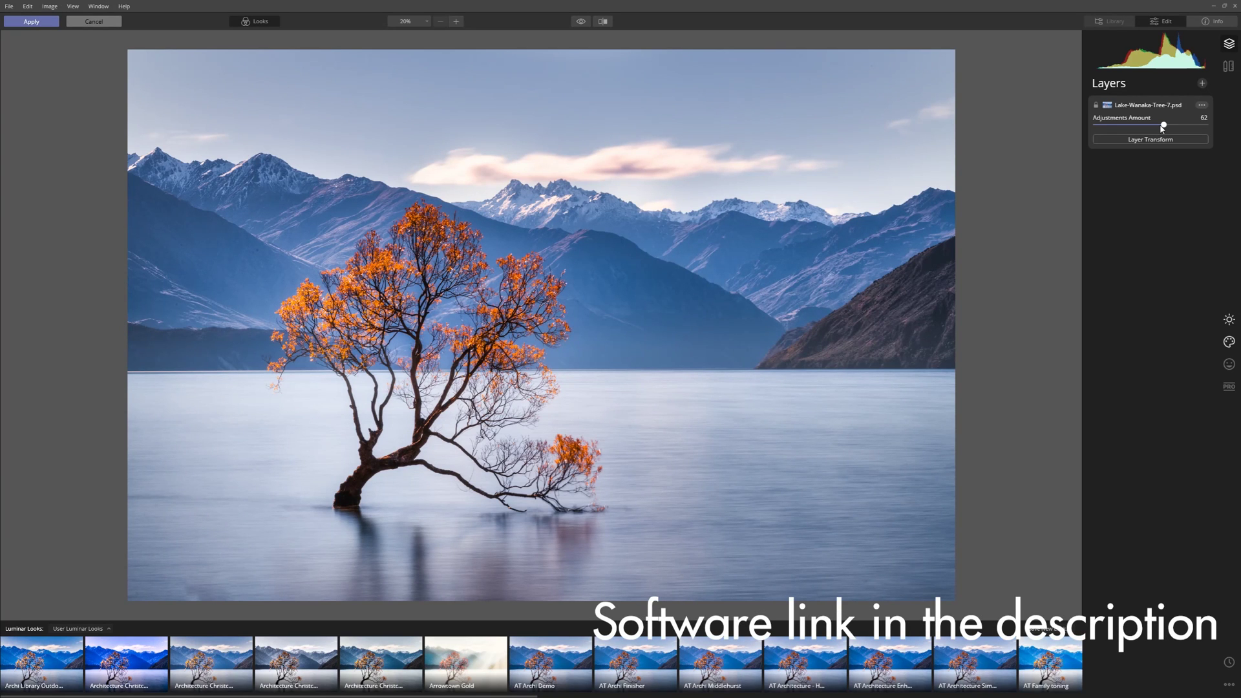
mouse_move(1163, 127)
left_mouse_down()
mouse_move(1116, 123)
mouse_move(1177, 122)
mouse_move(1121, 125)
mouse_move(1164, 126)
left_mouse_up()
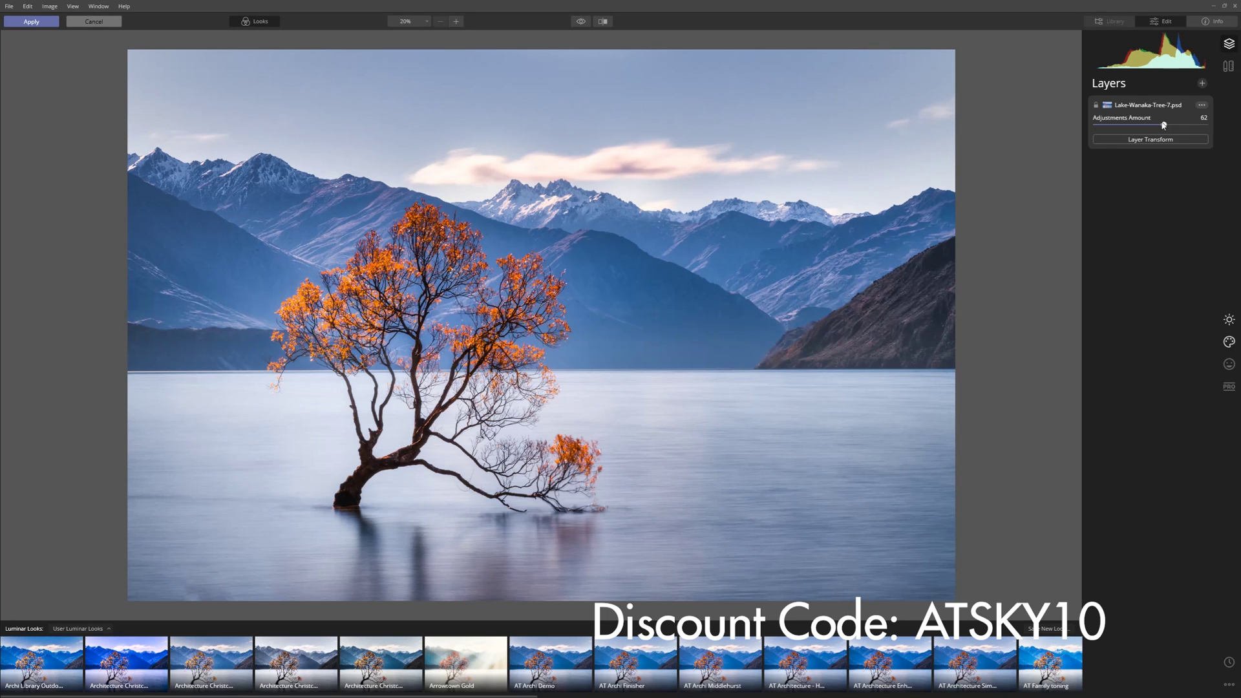
left_click(20, 24)
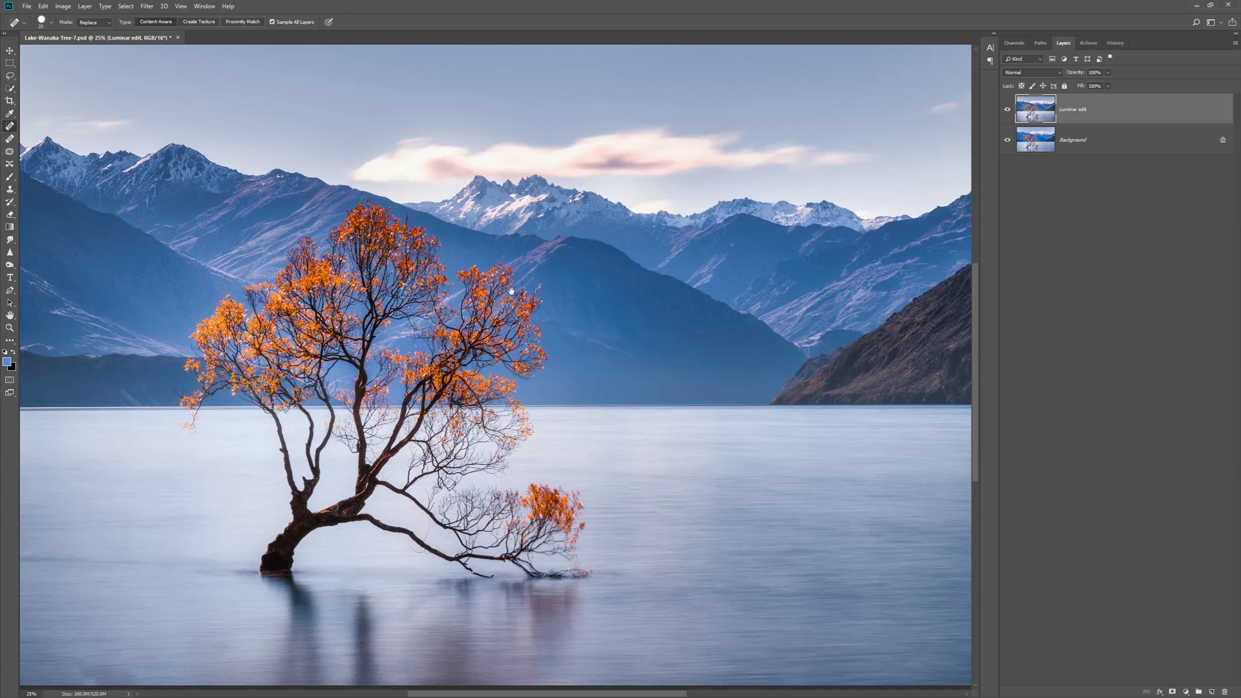
key("ctrl+minus")
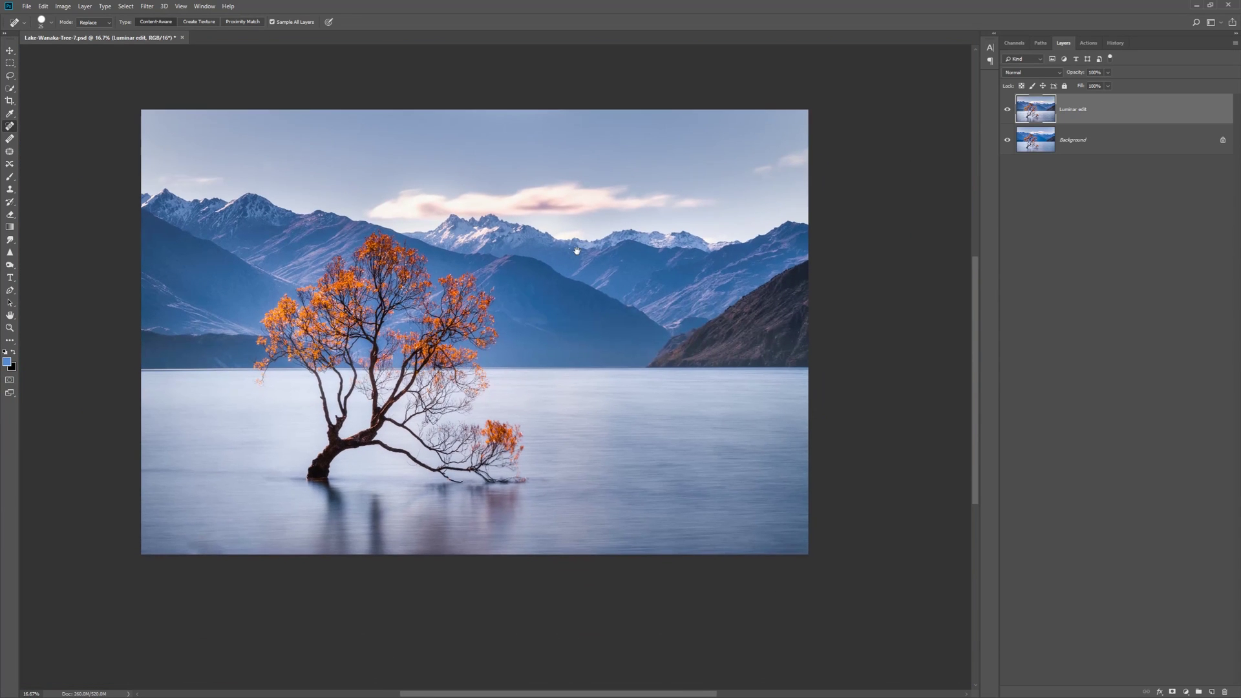
left_click(1008, 109)
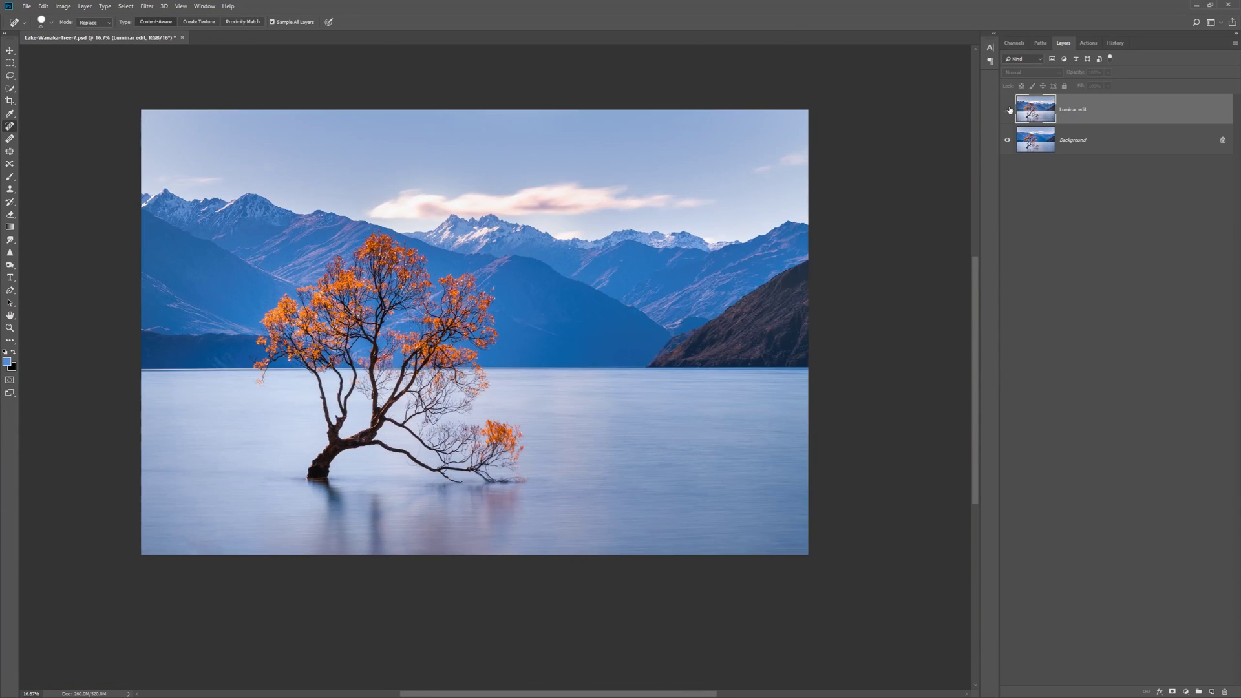
left_click(1008, 110)
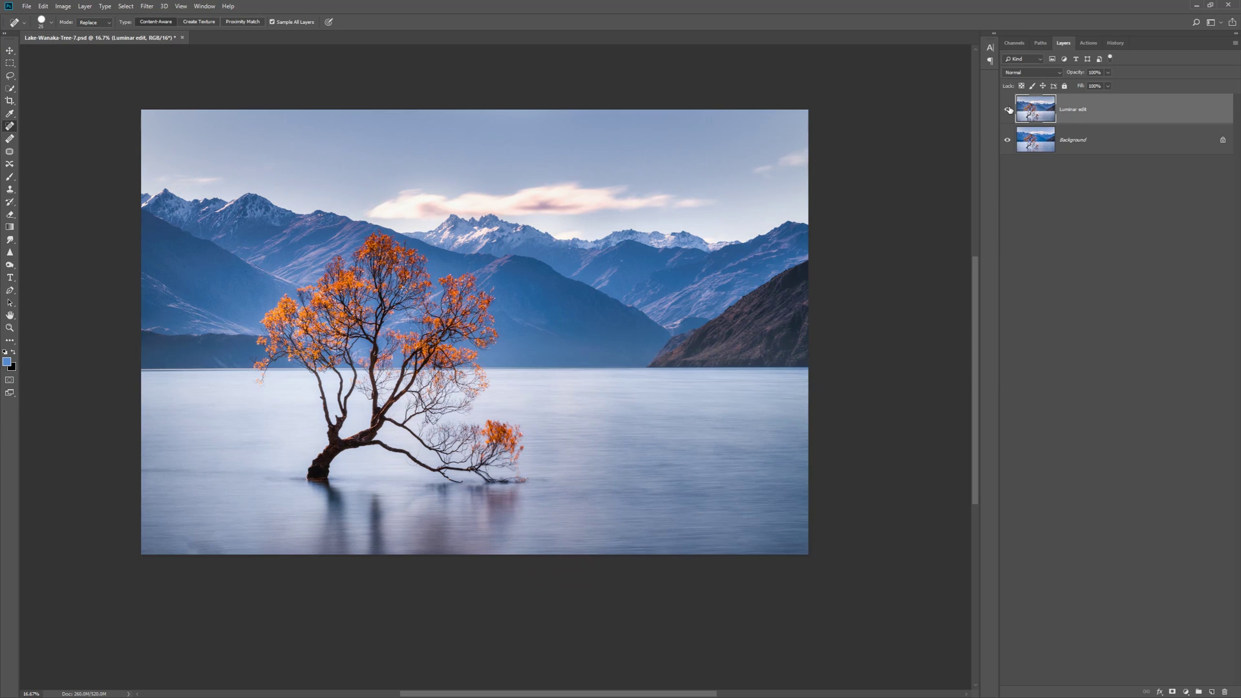
left_click(1008, 109)
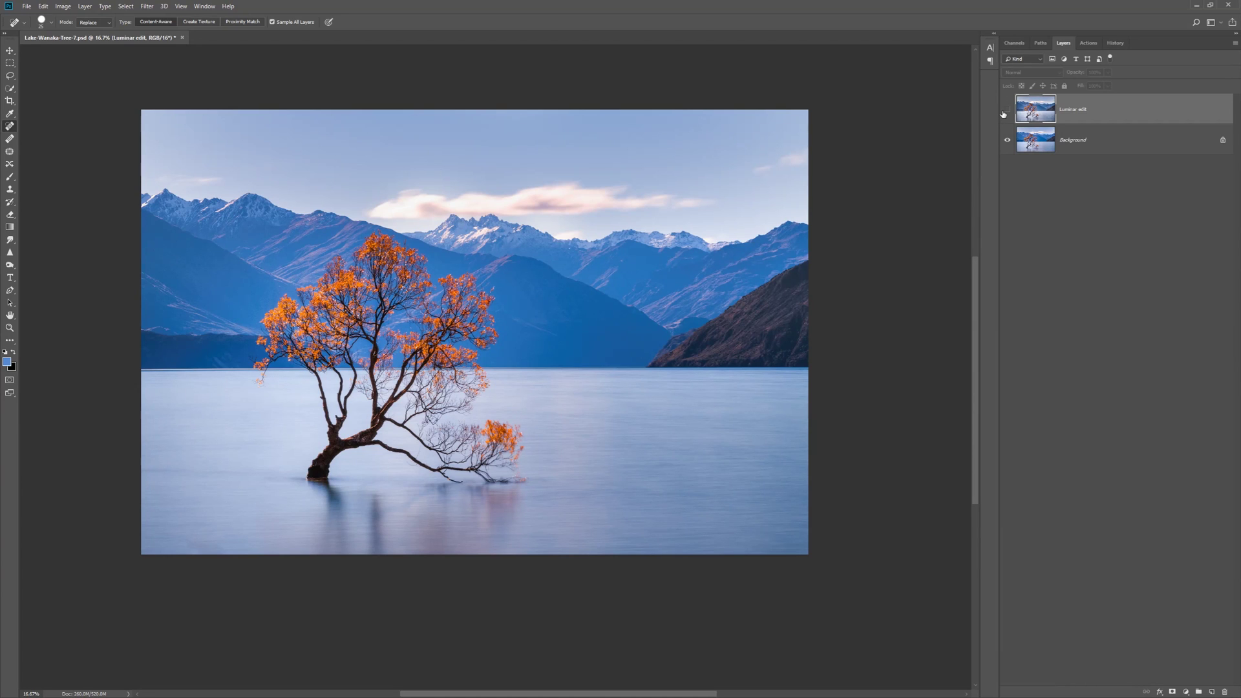
left_click(1004, 113)
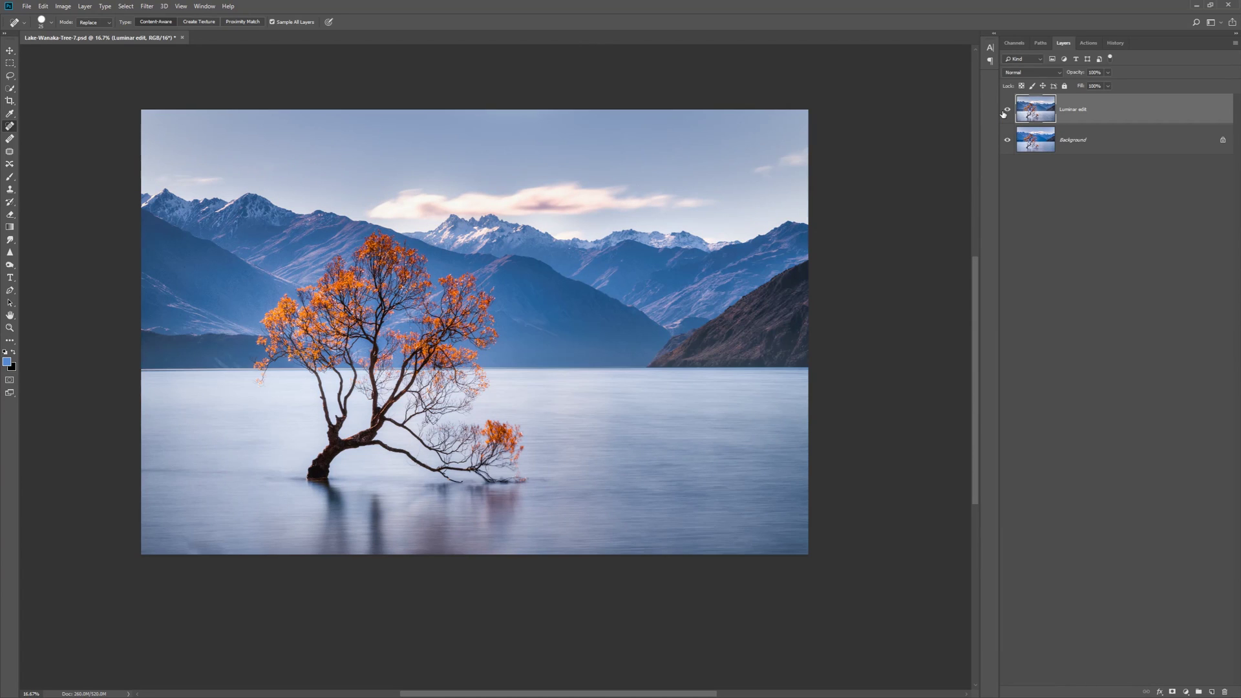